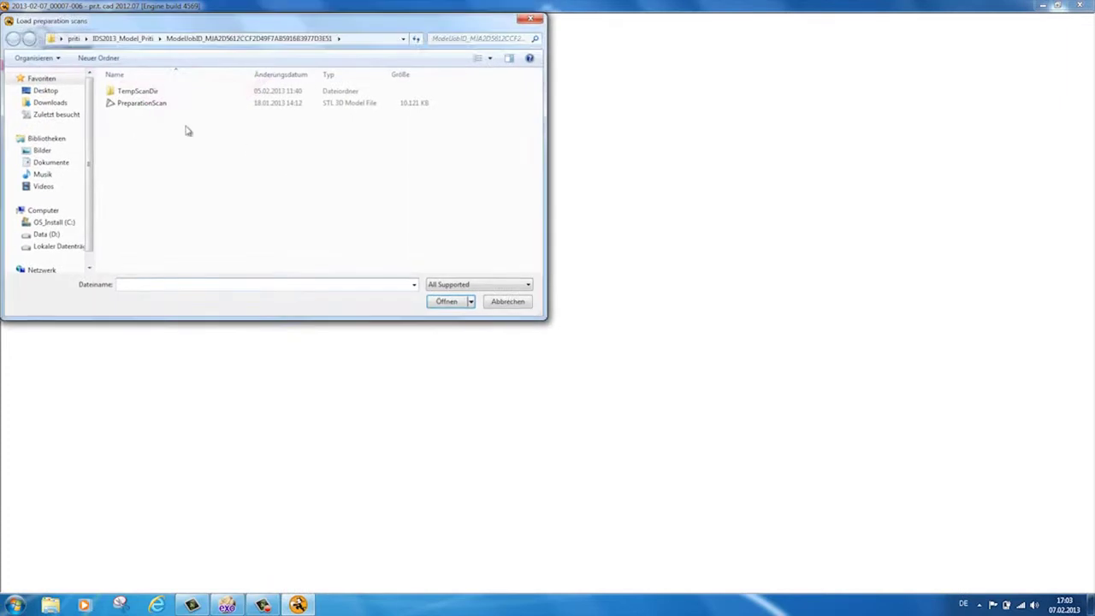
# Step: Load the PreparationScan STL file as the preparation scan
pyautogui.click(453, 302)
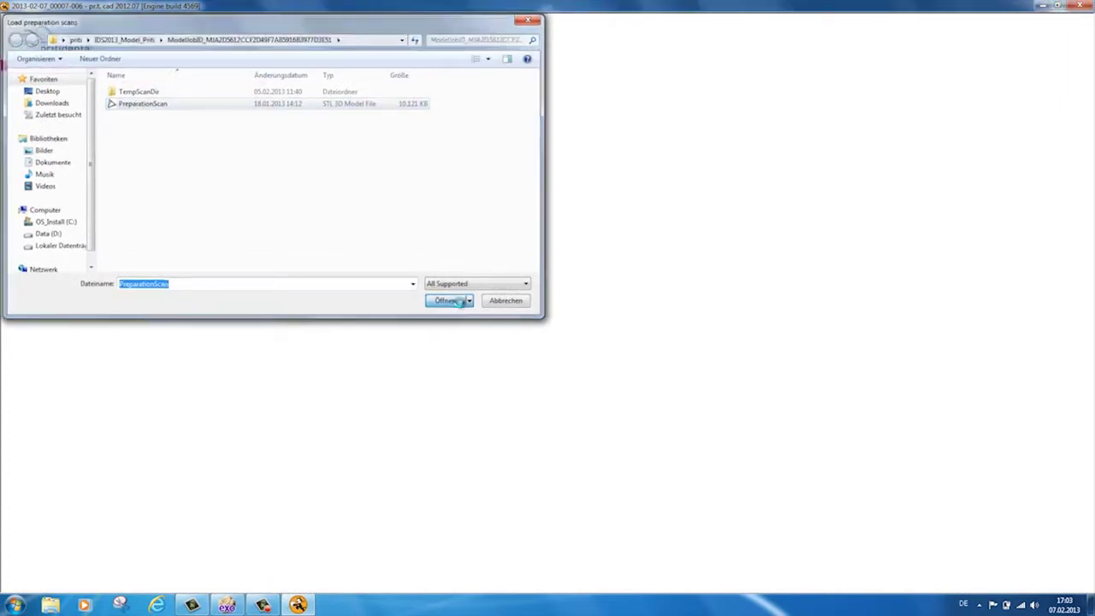
pyautogui.click(583, 338)
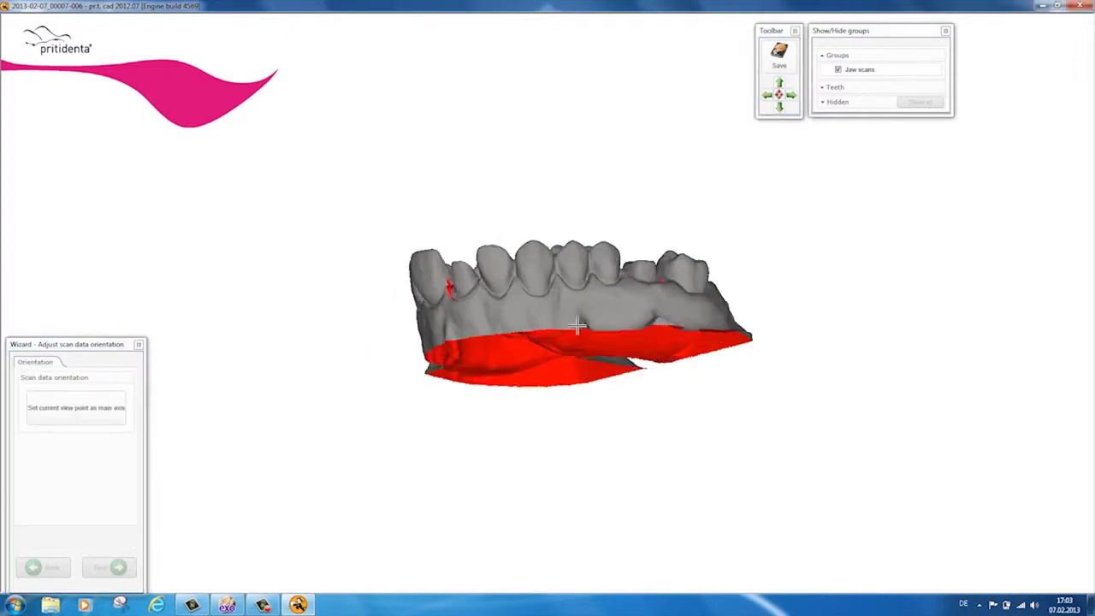
# Step: Orient the jaw scan to the occlusal view, set that view point as the main axis and continue to margin detection
pyautogui.moveTo(583, 325); pyautogui.dragTo(564, 299, button='right')
pyautogui.moveTo(559, 353); pyautogui.dragTo(568, 463, button='middle')
pyautogui.scroll(4, 562, 417)
pyautogui.scroll(3, 562, 417)
pyautogui.moveTo(529, 306); pyautogui.dragTo(555, 432, button='middle')
pyautogui.moveTo(555, 433); pyautogui.dragTo(578, 417, button='right')
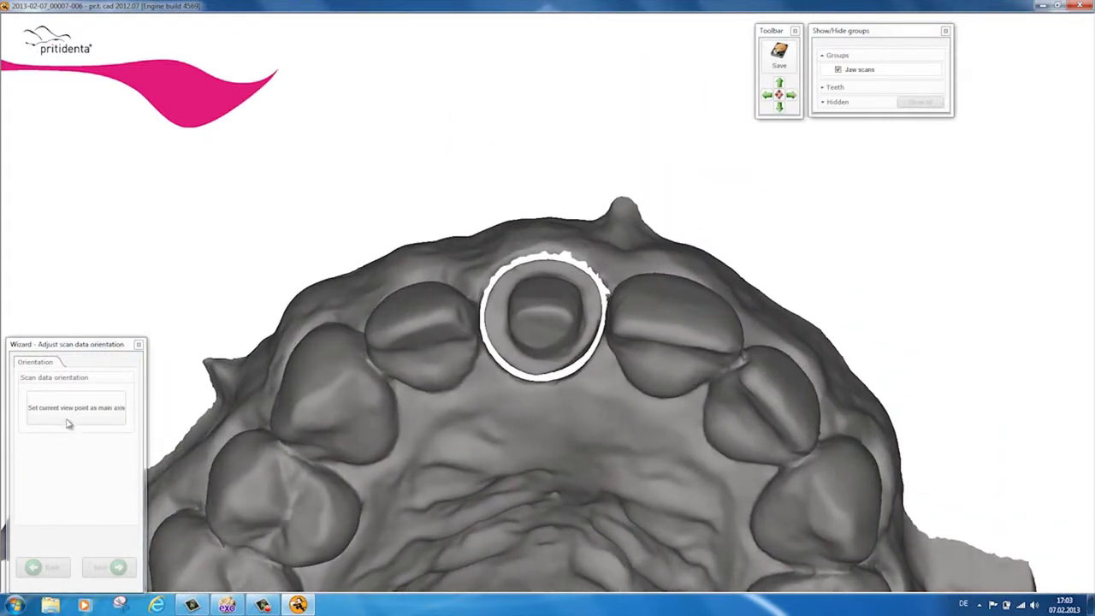
pyautogui.click(73, 416)
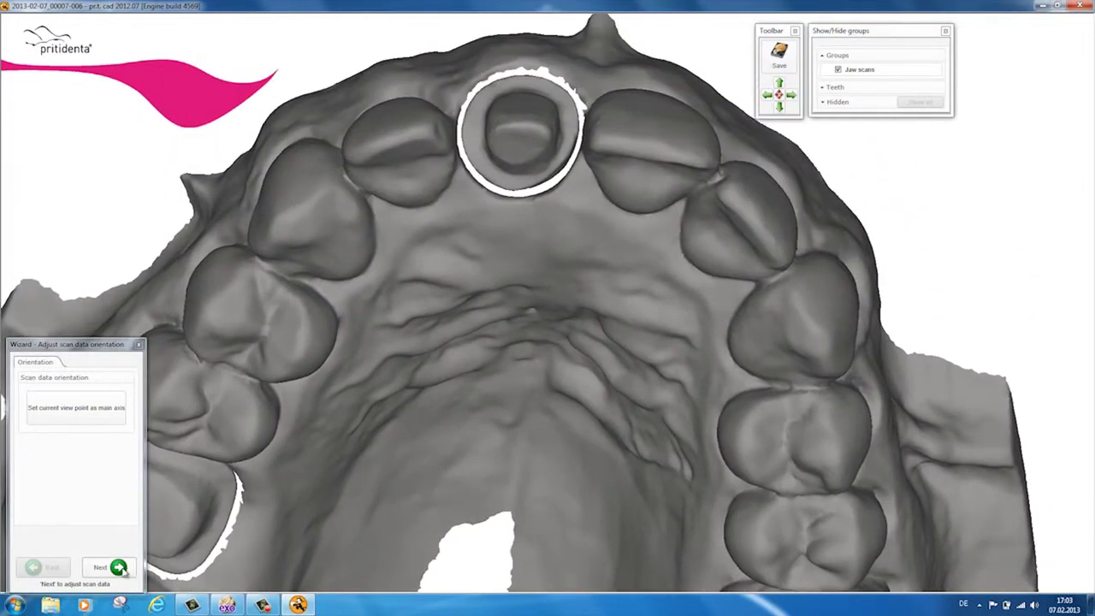
pyautogui.click(100, 567)
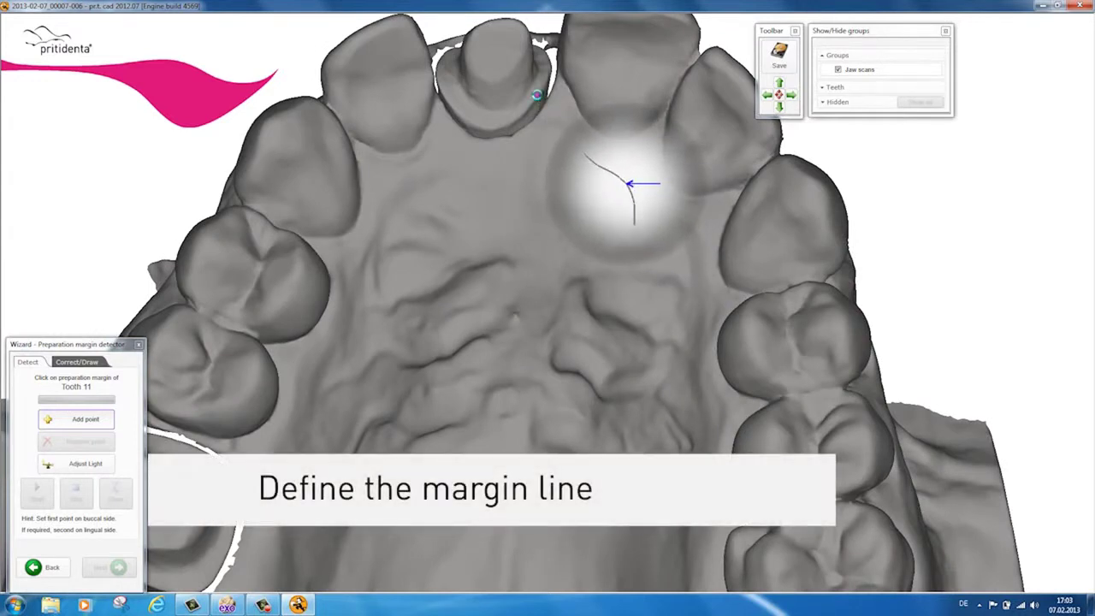
# Step: Detect the preparation margin of tooth 11 and correct the margin line by shifting individual points along the shoulder
pyautogui.click(537, 94)
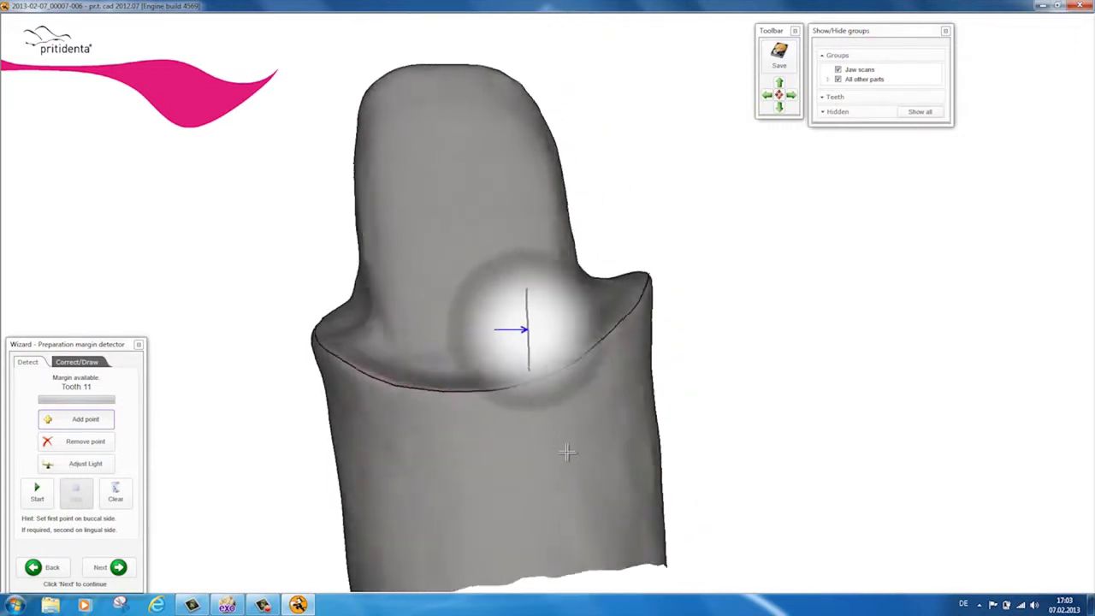
pyautogui.click(76, 362)
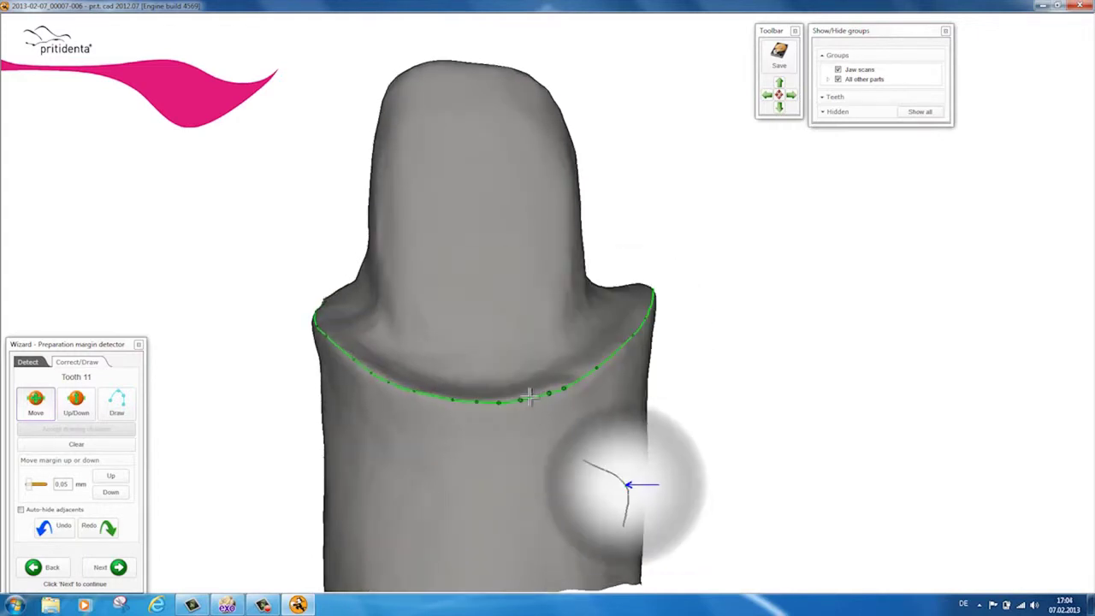
pyautogui.moveTo(521, 401)
pyautogui.mouseDown()
pyautogui.moveTo(527, 440)
pyautogui.moveTo(516, 363)
pyautogui.moveTo(527, 401)
pyautogui.mouseUp()
pyautogui.moveTo(597, 369); pyautogui.dragTo(597, 367)
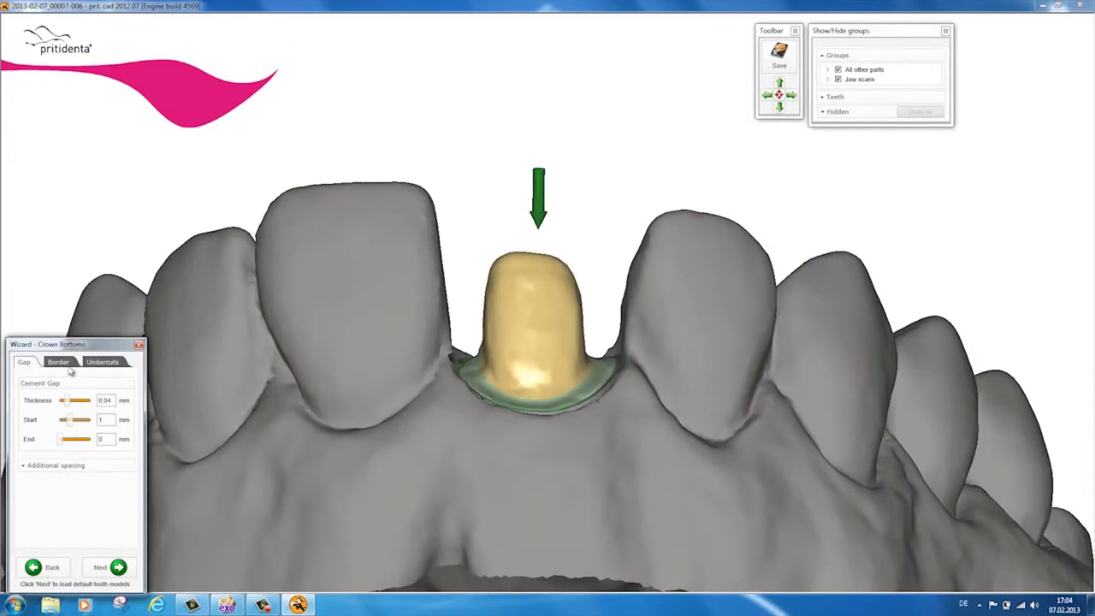
# Step: Review the crown bottom's border and undercut settings, accept them and load the default tooth models
pyautogui.click(65, 363)
pyautogui.click(117, 363)
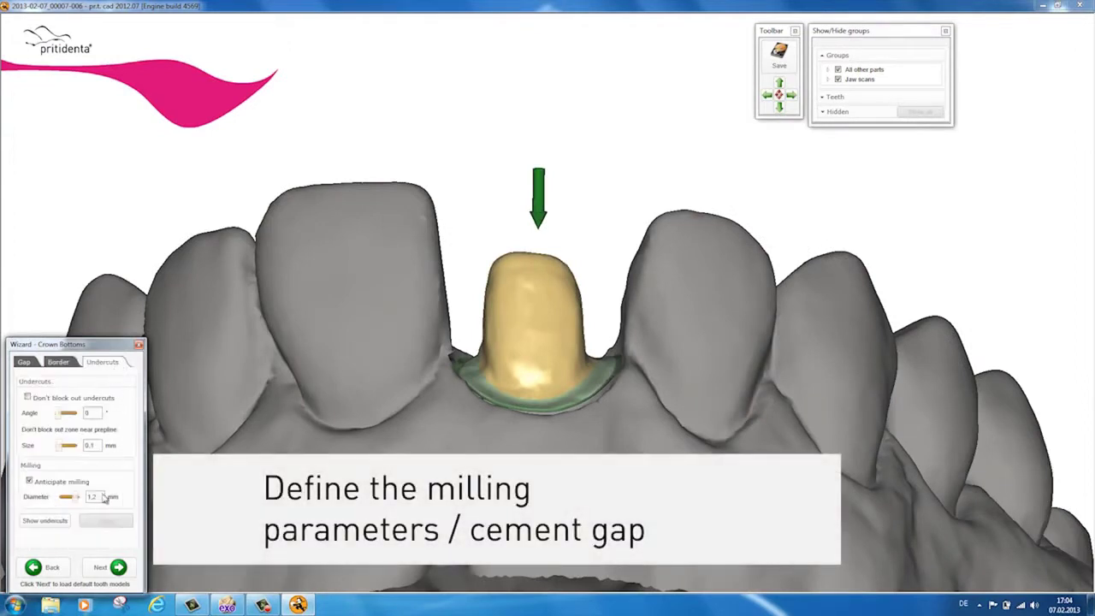
pyautogui.click(96, 568)
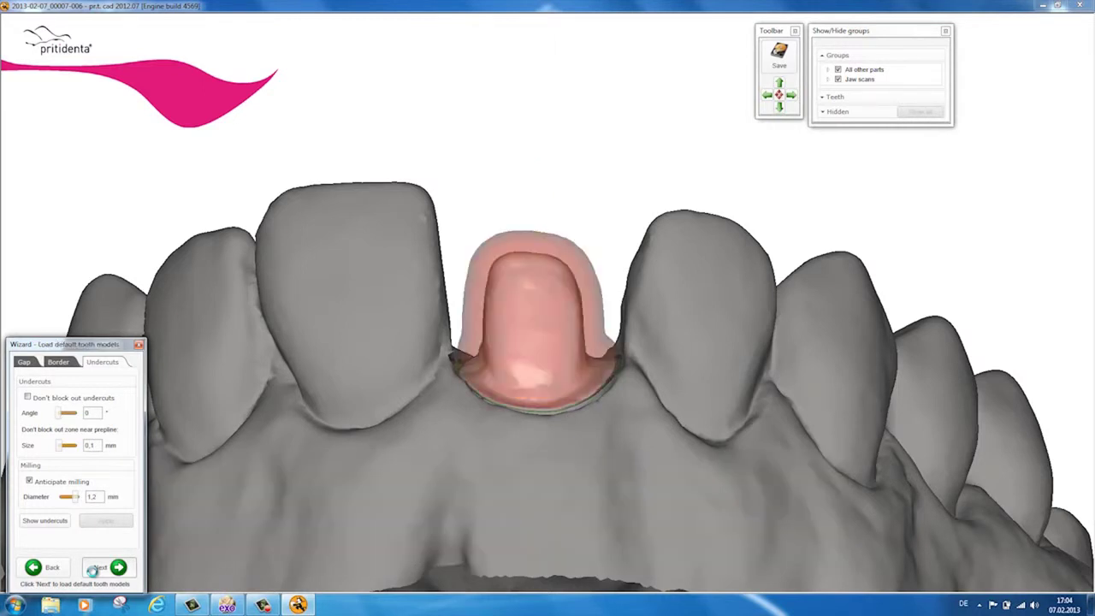
# Step: Align the premanufactured tooth 11 crown over the preparation, between the neighbouring front teeth
pyautogui.click(125, 389)
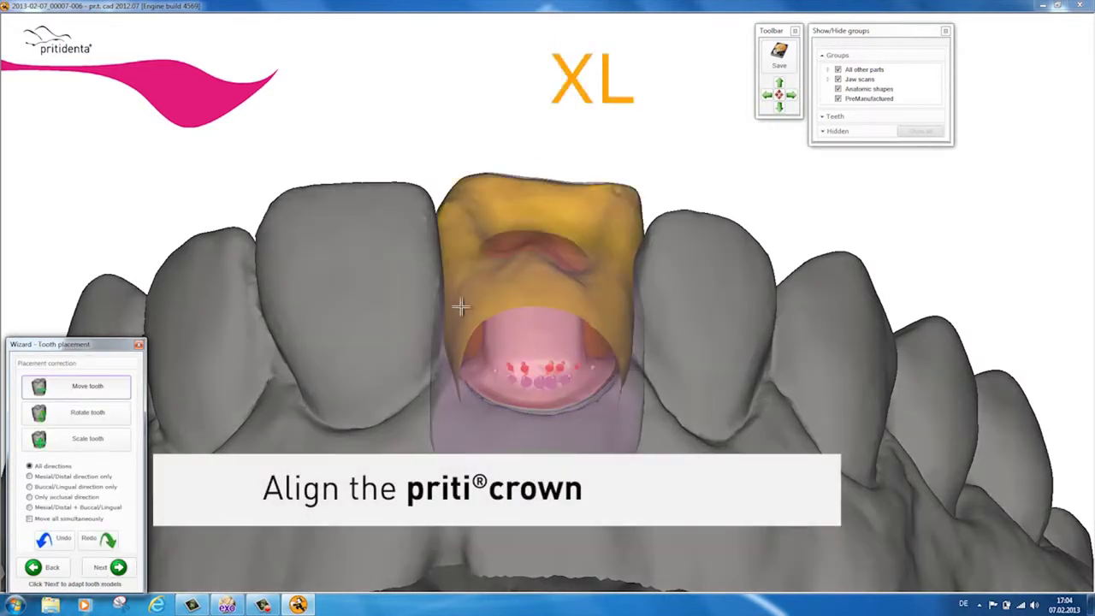
pyautogui.moveTo(491, 286); pyautogui.dragTo(583, 281)
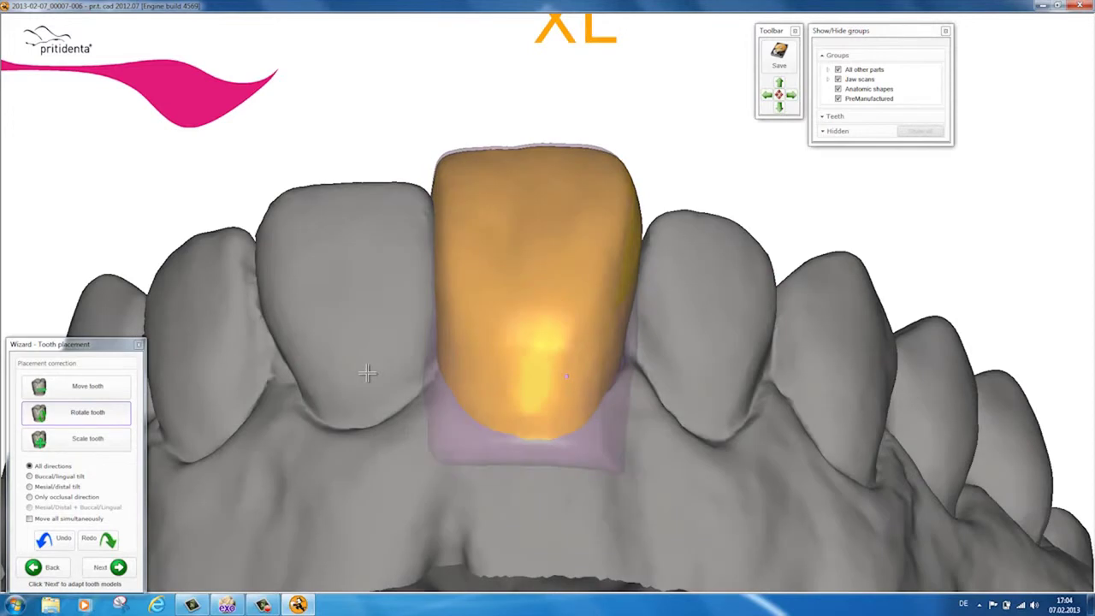
pyautogui.scroll(-2, 366, 372)
pyautogui.moveTo(364, 380); pyautogui.dragTo(361, 379, button='right')
# Step: Try scaling the tooth 11 crown down to size S and back up to XL
pyautogui.click(126, 444)
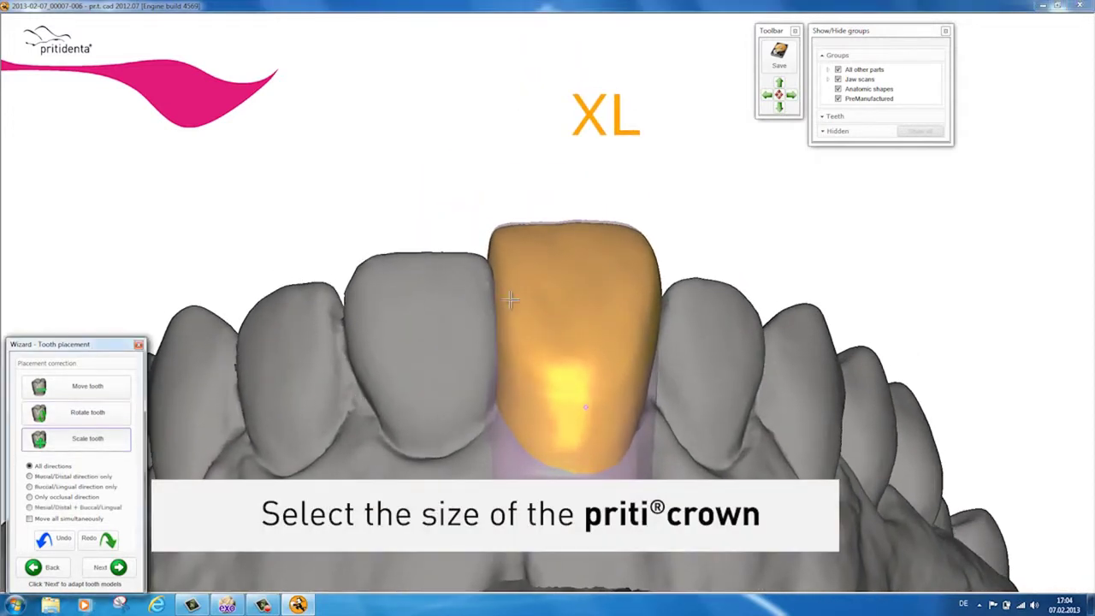
pyautogui.moveTo(557, 251); pyautogui.dragTo(558, 275)
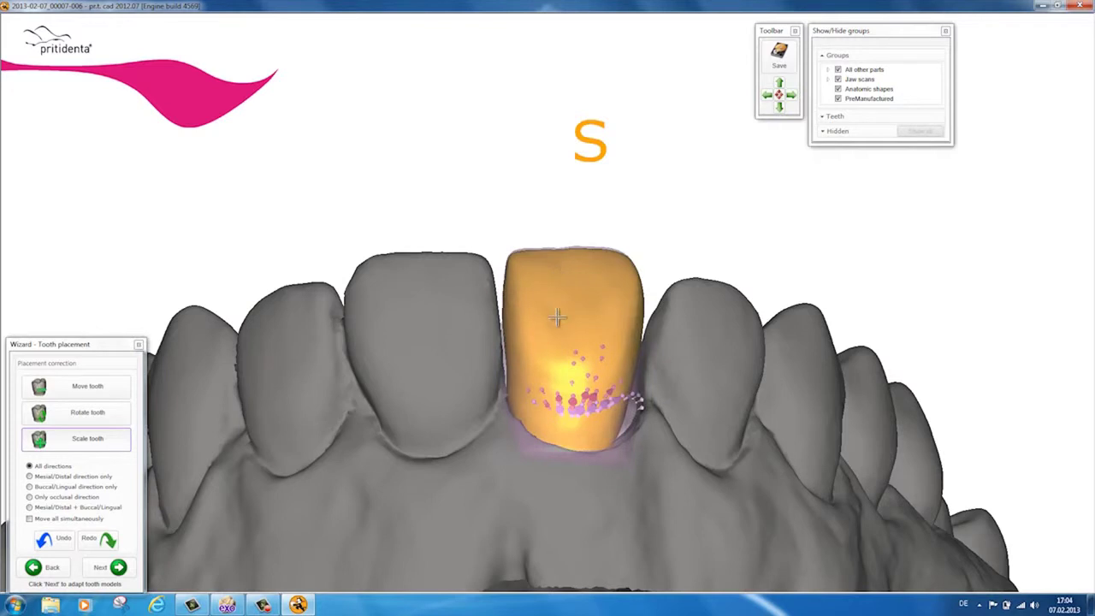
pyautogui.moveTo(559, 324); pyautogui.dragTo(565, 311)
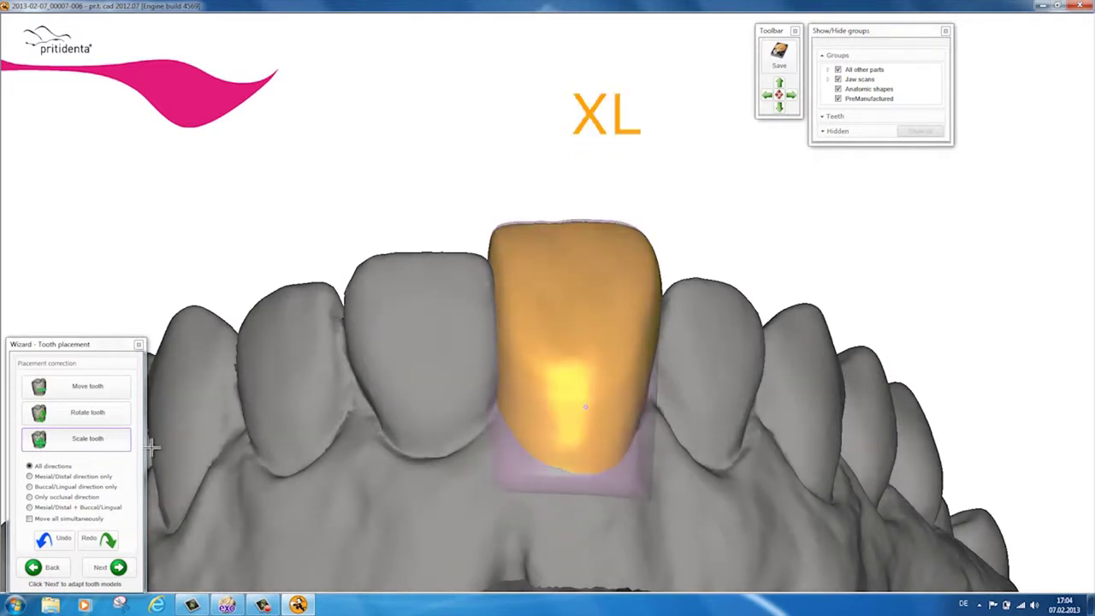
# Step: Preview the priti_Q and priti_R shapes for tooth 11, and load the priti_T tooth model
pyautogui.rightClick(586, 304)
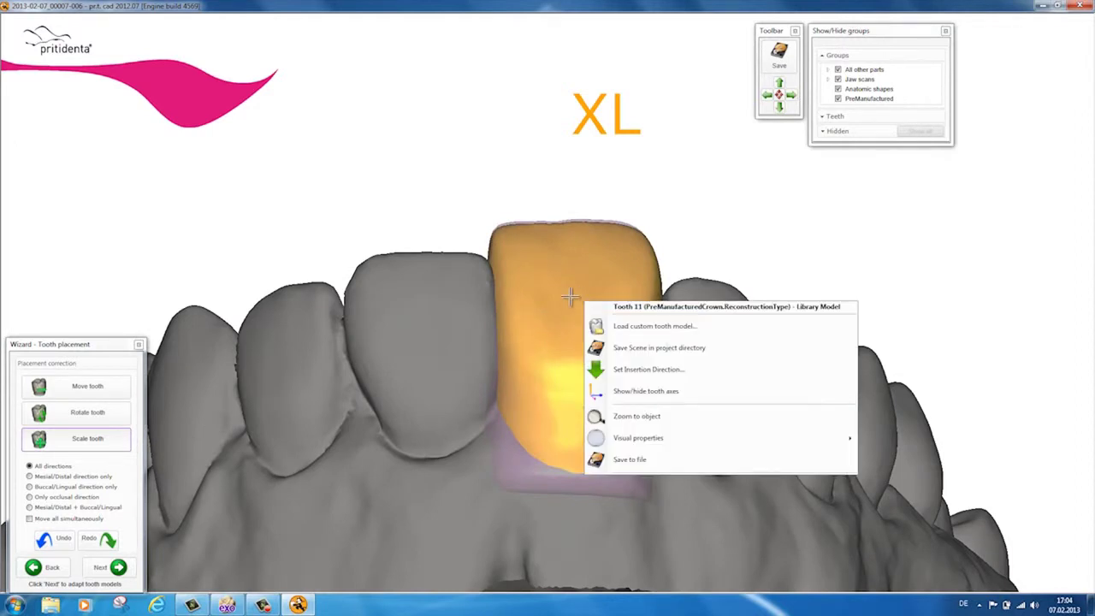
pyautogui.click(597, 323)
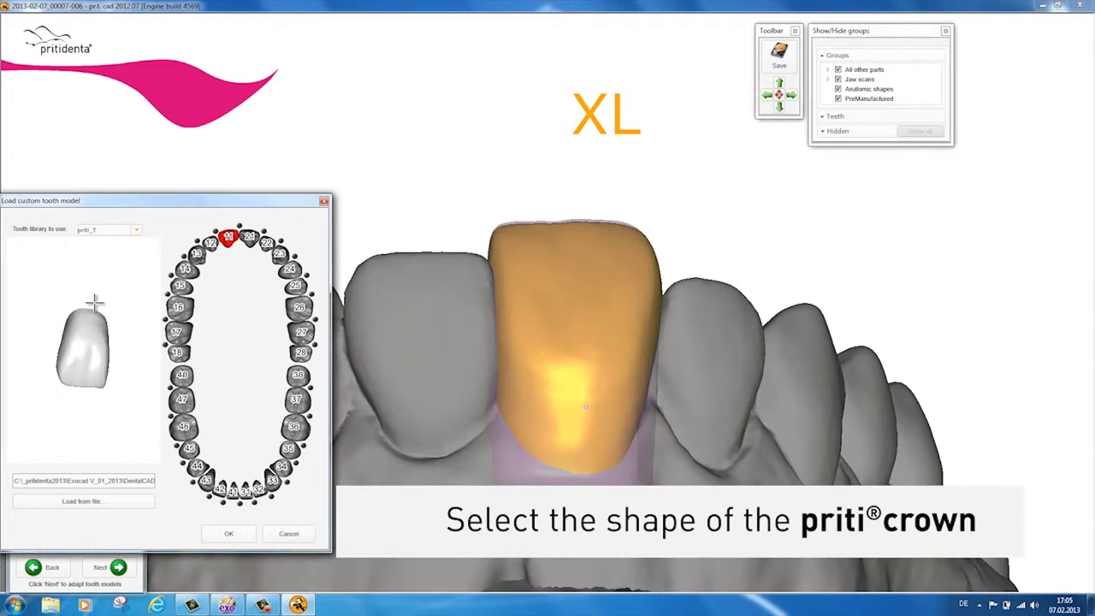
pyautogui.click(132, 252)
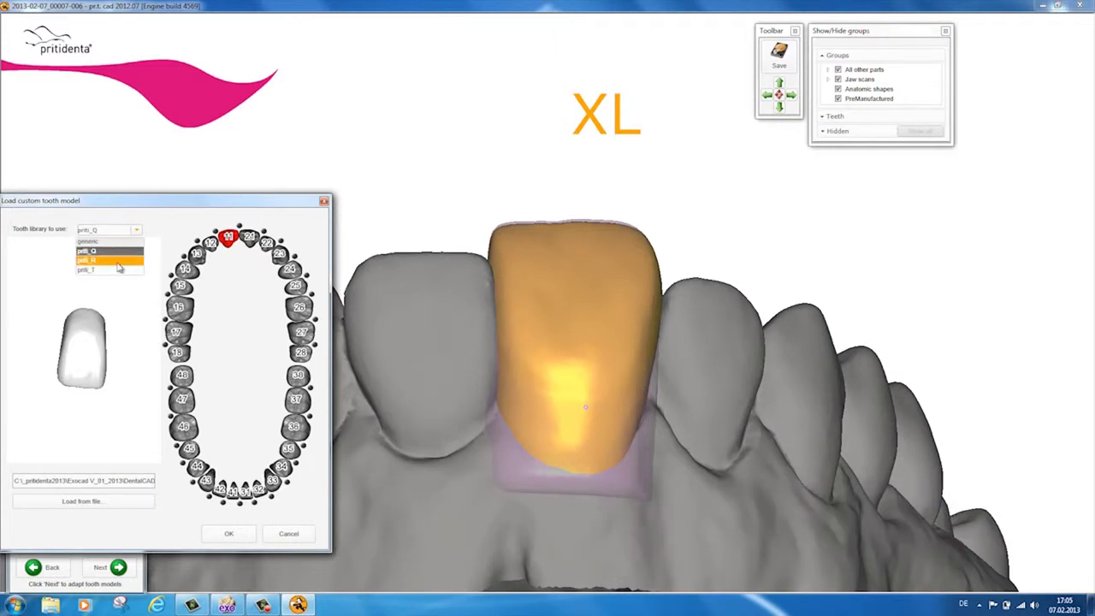
pyautogui.click(116, 260)
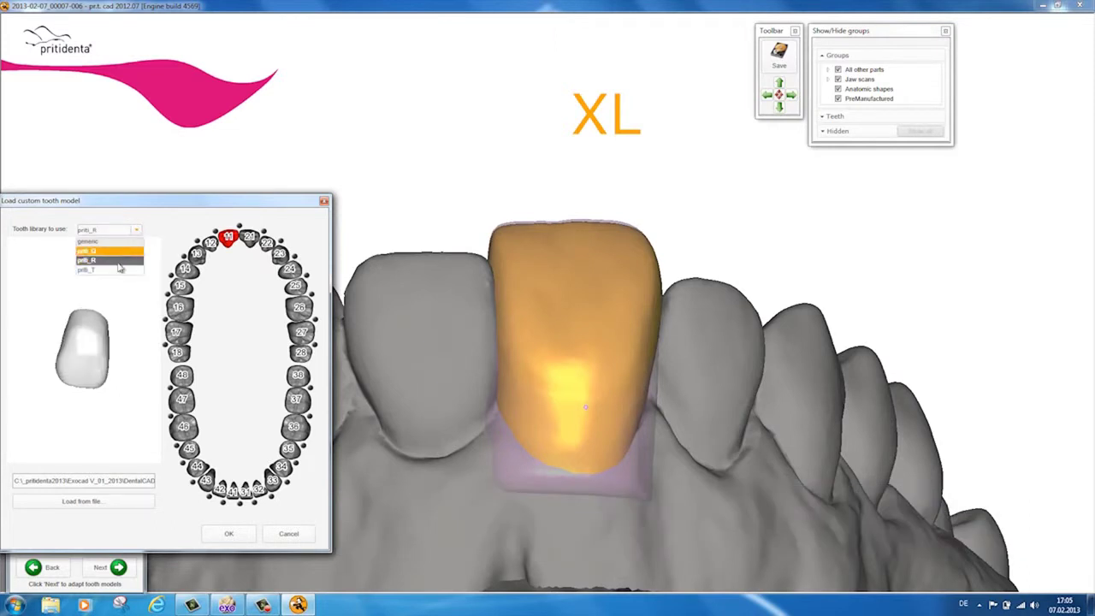
pyautogui.click(115, 271)
pyautogui.click(224, 534)
# Step: Fine-tune the scale of the newly loaded tooth 11 crown, keeping size XL
pyautogui.click(580, 337)
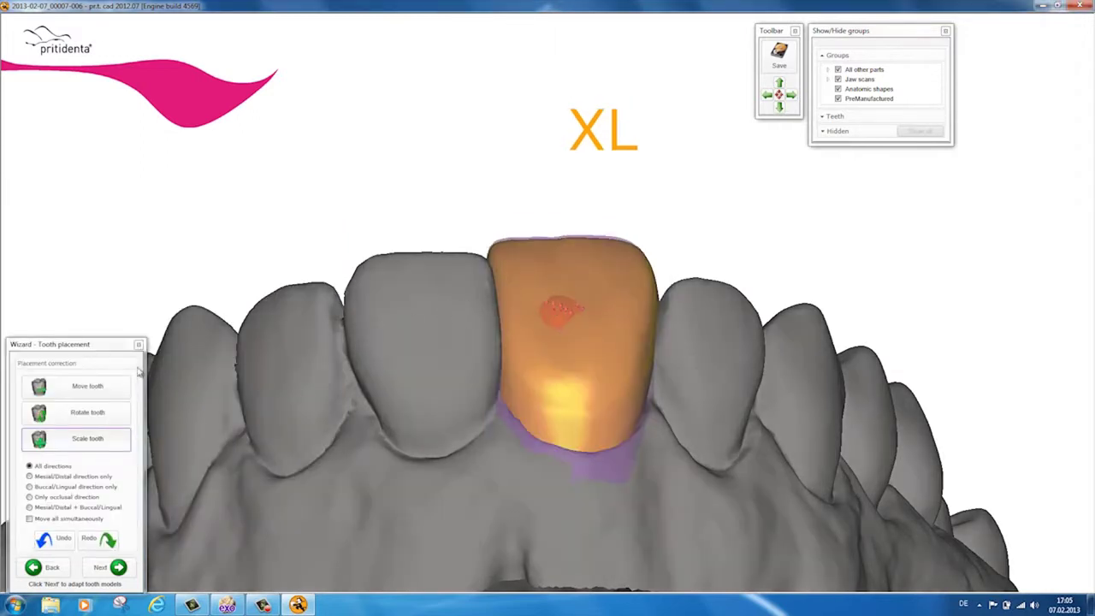
pyautogui.moveTo(519, 285); pyautogui.dragTo(523, 282)
pyautogui.moveTo(525, 341); pyautogui.dragTo(532, 350)
# Step: Rotate the tooth 11 crown from the palatal side so its incisal edge follows the dental arch
pyautogui.click(89, 386)
pyautogui.moveTo(690, 350); pyautogui.dragTo(613, 527, button='right')
pyautogui.moveTo(595, 438); pyautogui.dragTo(606, 102, button='middle')
pyautogui.moveTo(589, 186); pyautogui.dragTo(535, 122, button='right')
pyautogui.moveTo(544, 319); pyautogui.dragTo(577, 497, button='middle')
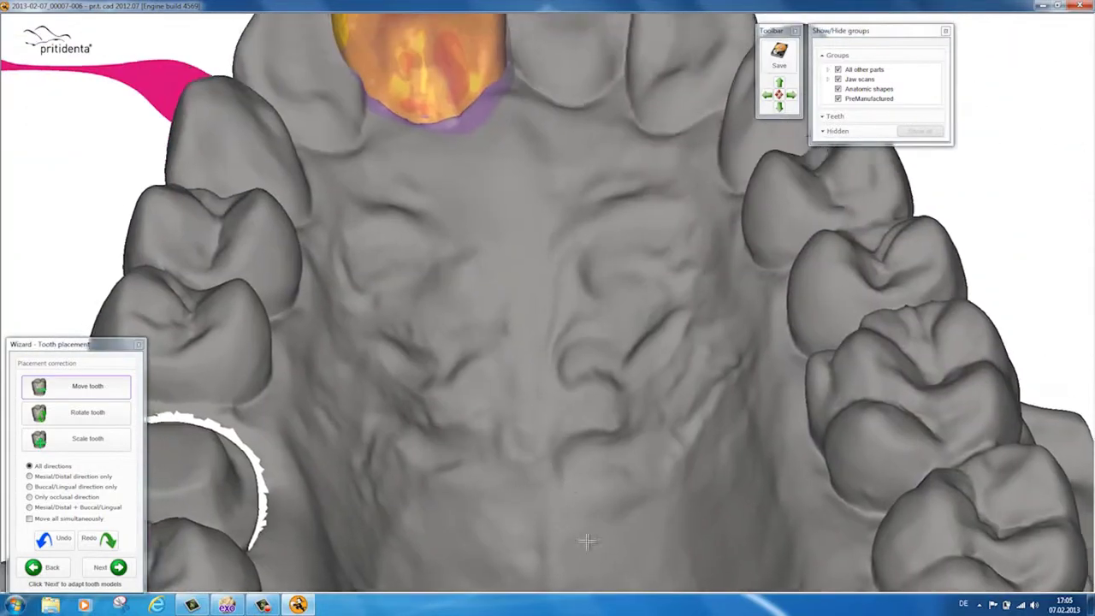
pyautogui.moveTo(562, 450); pyautogui.dragTo(558, 499, button='middle')
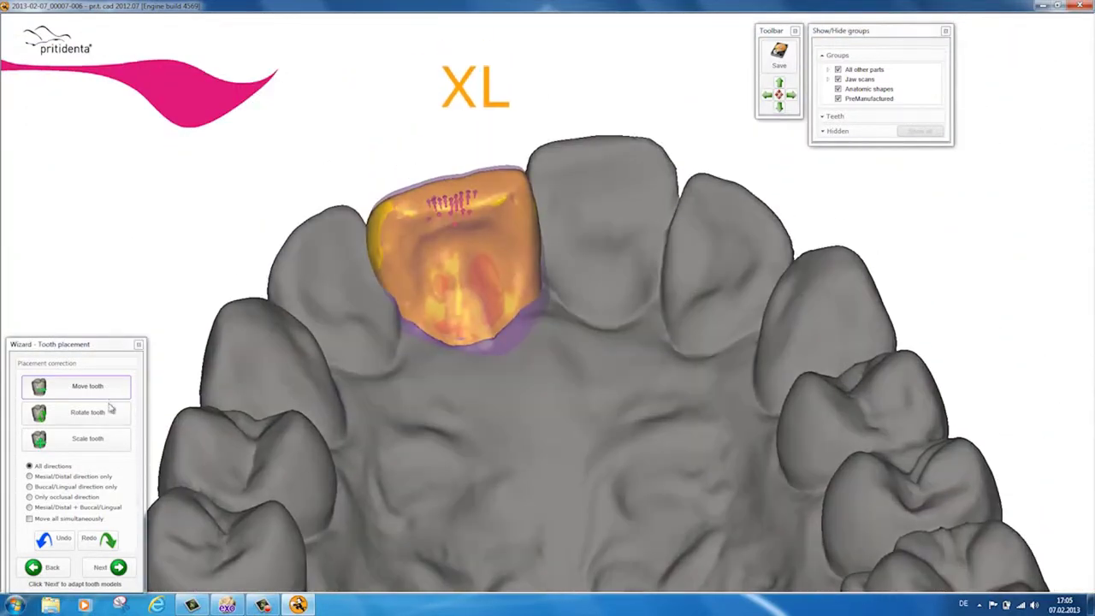
pyautogui.click(109, 407)
pyautogui.moveTo(410, 172); pyautogui.dragTo(400, 155)
pyautogui.moveTo(526, 176); pyautogui.dragTo(489, 168, button='right')
pyautogui.moveTo(490, 169); pyautogui.dragTo(492, 137)
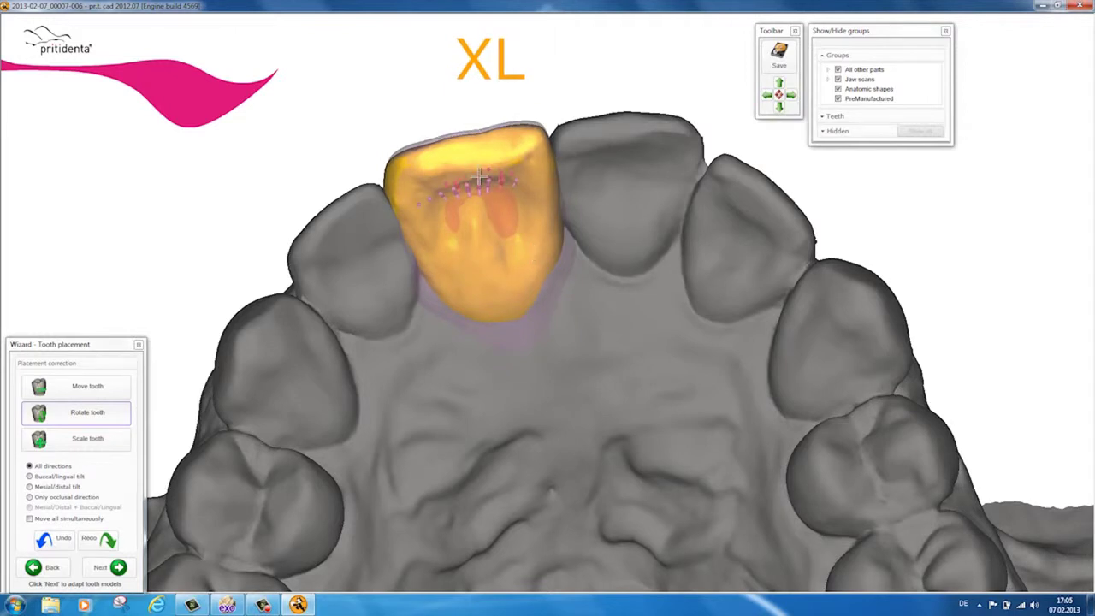
# Step: Move the tooth 11 crown into the arch and level its incisal edge with the adjacent central incisor
pyautogui.moveTo(620, 184); pyautogui.dragTo(620, 193, button='right')
pyautogui.click(87, 386)
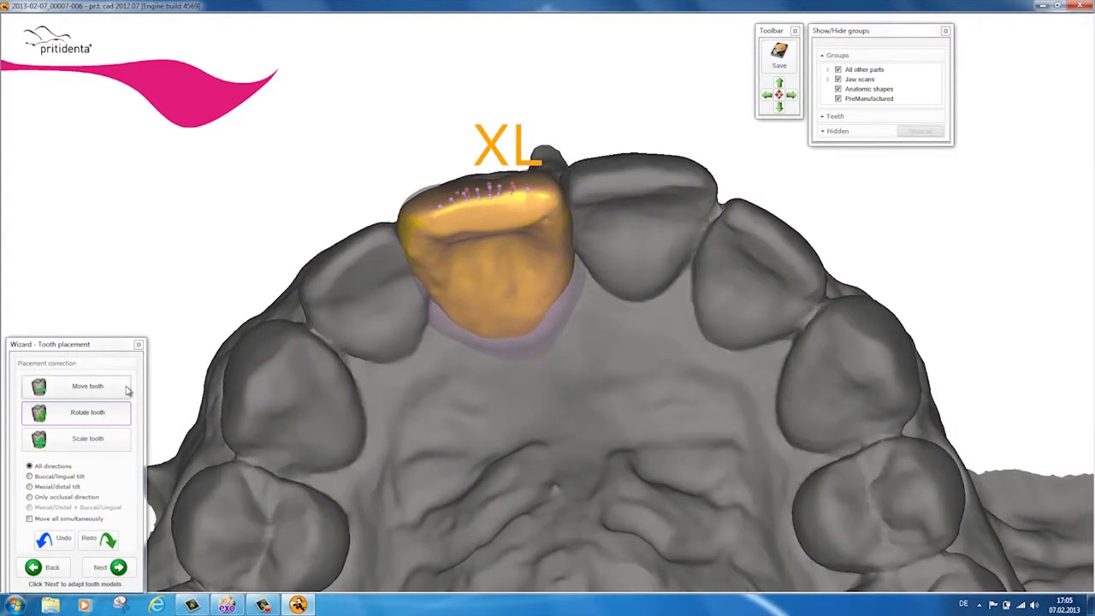
pyautogui.moveTo(514, 300); pyautogui.dragTo(514, 293)
pyautogui.moveTo(592, 248); pyautogui.dragTo(480, 119, button='right')
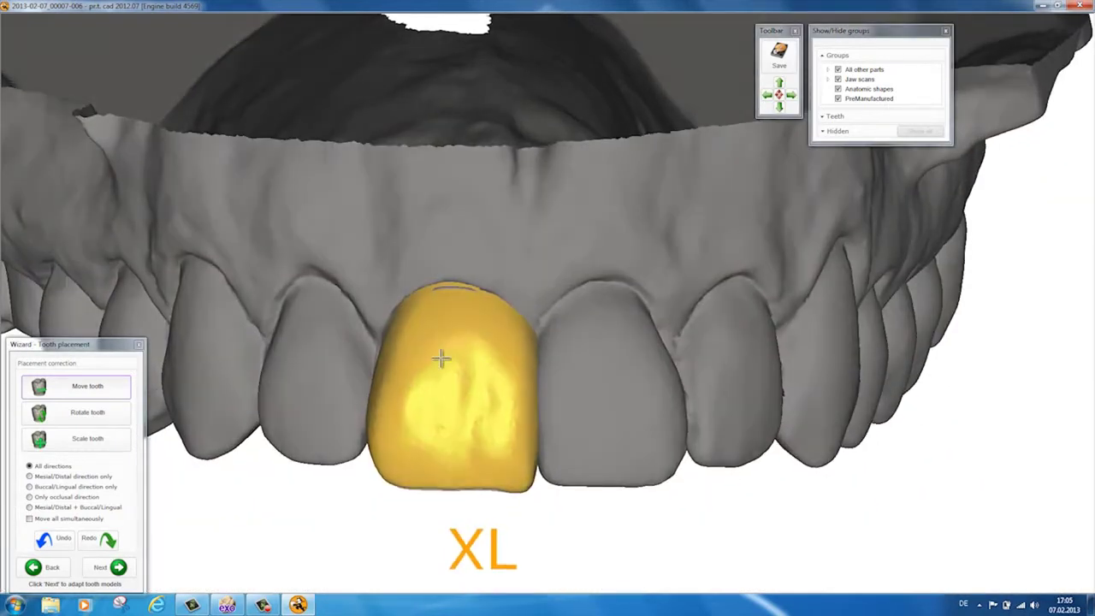
pyautogui.moveTo(442, 359); pyautogui.dragTo(441, 349)
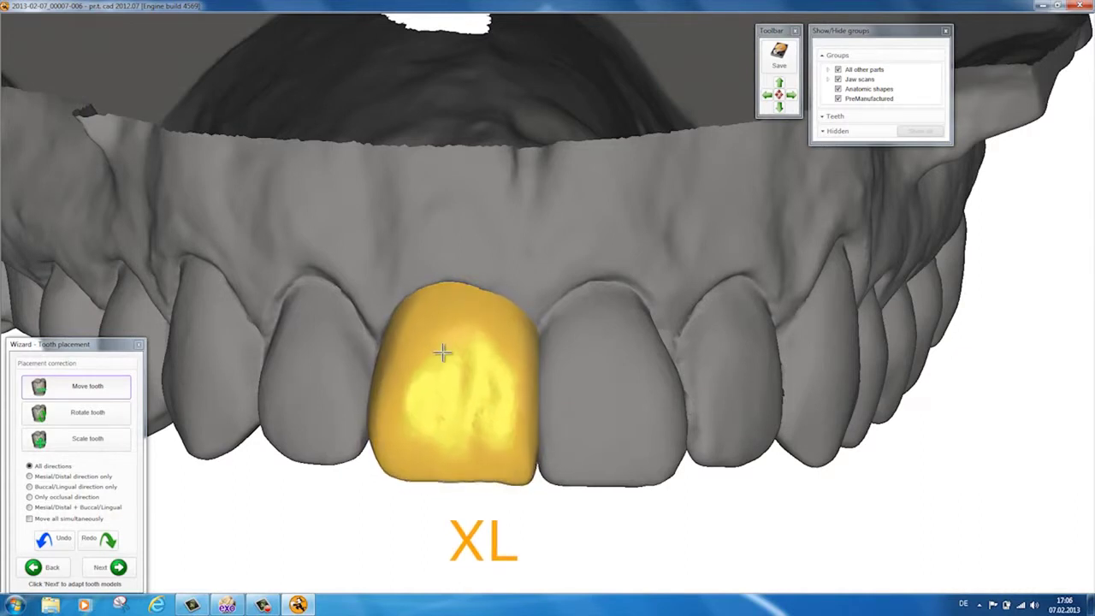
pyautogui.moveTo(442, 351); pyautogui.dragTo(443, 350)
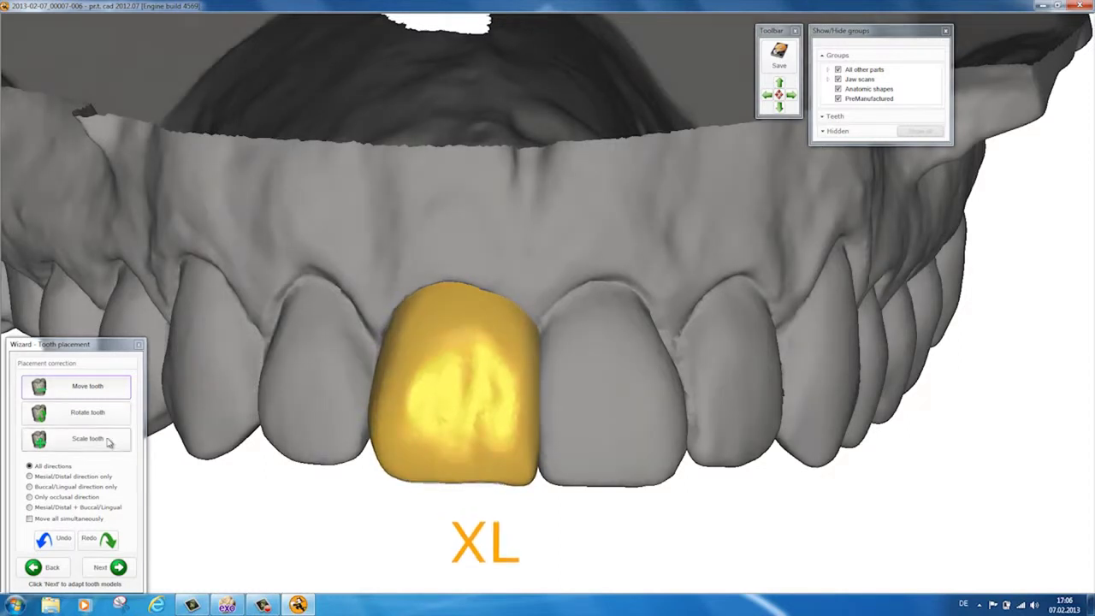
# Step: Scale the tooth 11 crown down to size L and reposition it to match the adjacent central incisor's edge
pyautogui.click(94, 439)
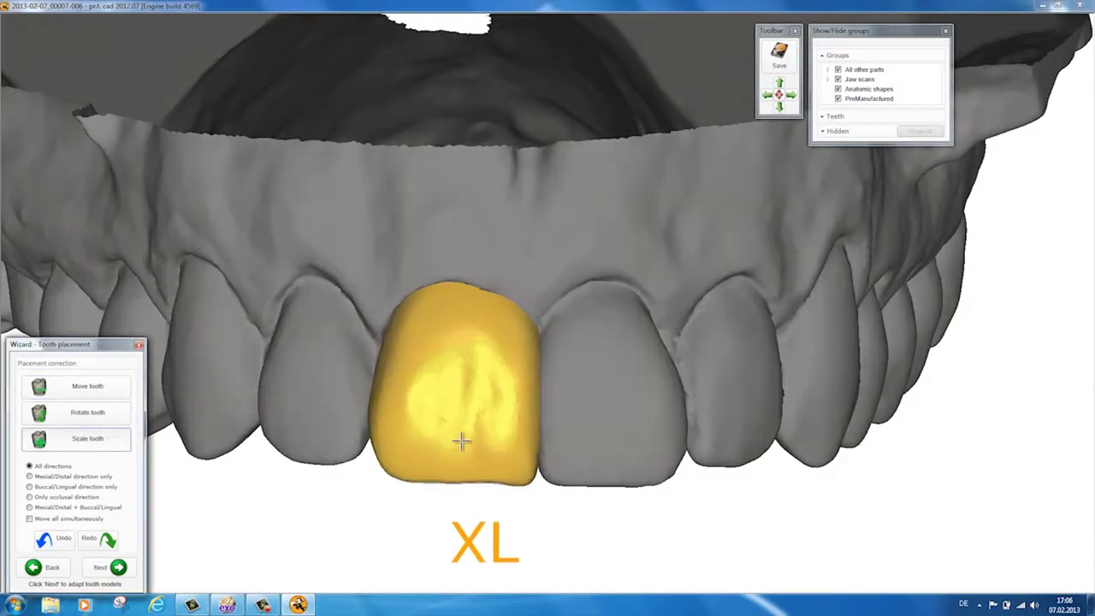
pyautogui.moveTo(454, 454); pyautogui.dragTo(453, 451)
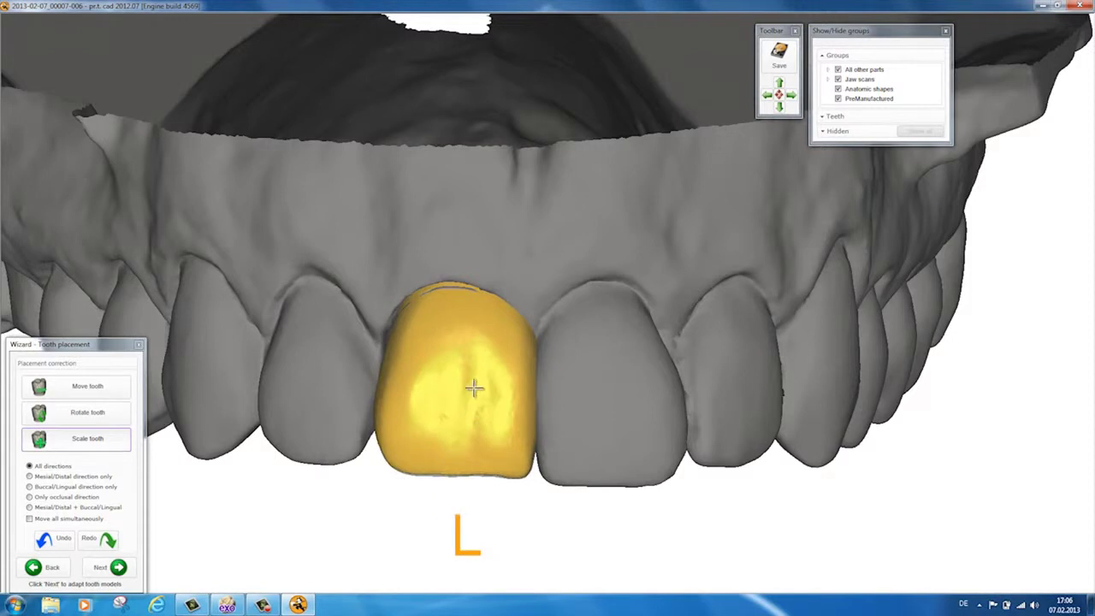
pyautogui.click(124, 389)
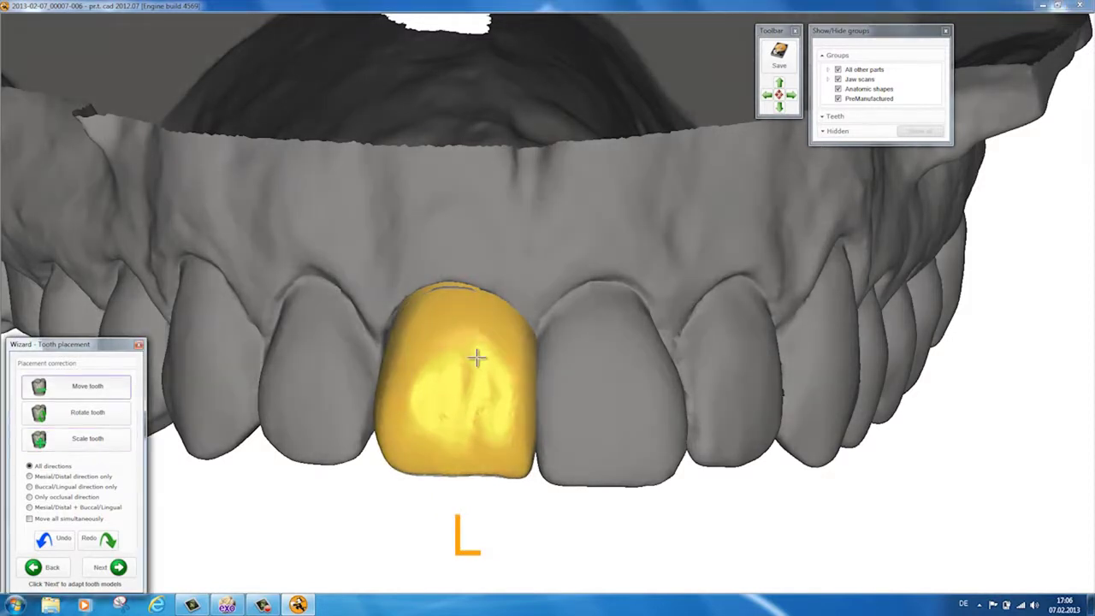
pyautogui.moveTo(476, 364); pyautogui.dragTo(478, 361)
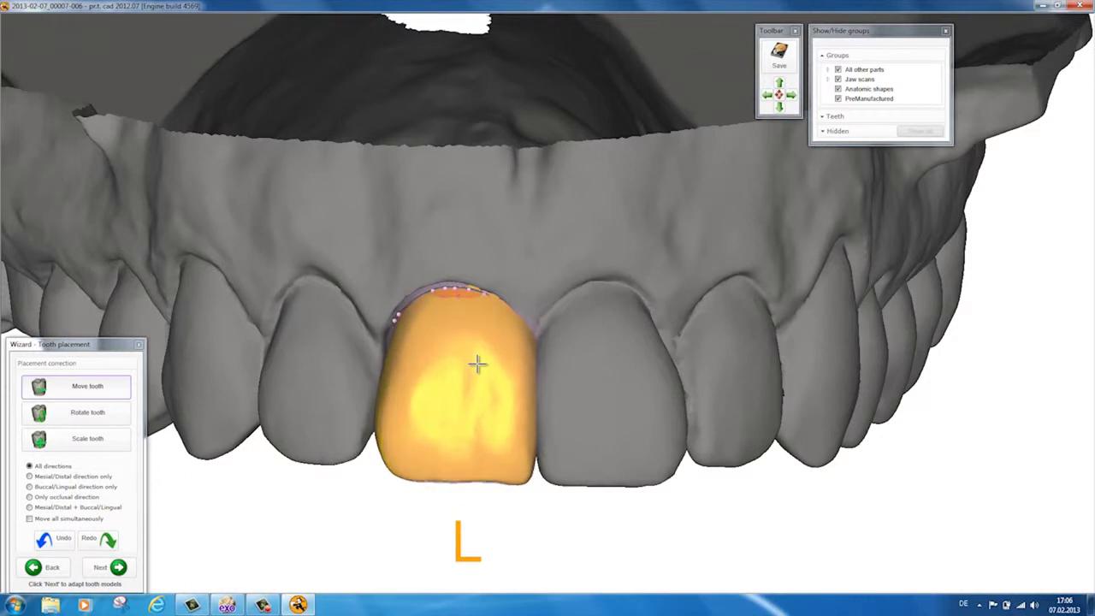
pyautogui.moveTo(476, 364); pyautogui.dragTo(478, 366)
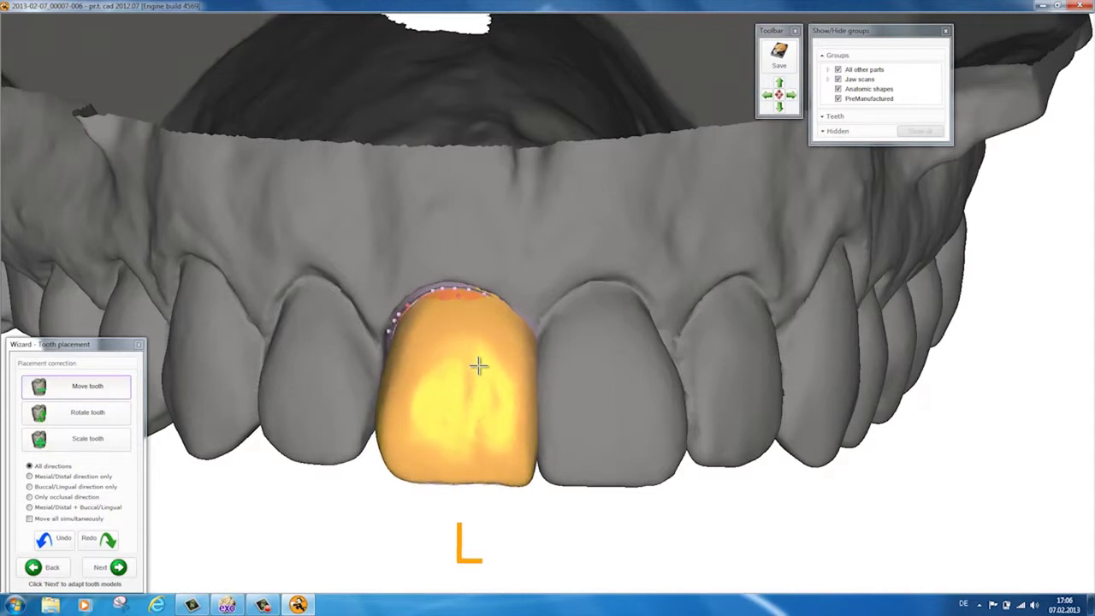
pyautogui.moveTo(477, 366); pyautogui.dragTo(475, 363)
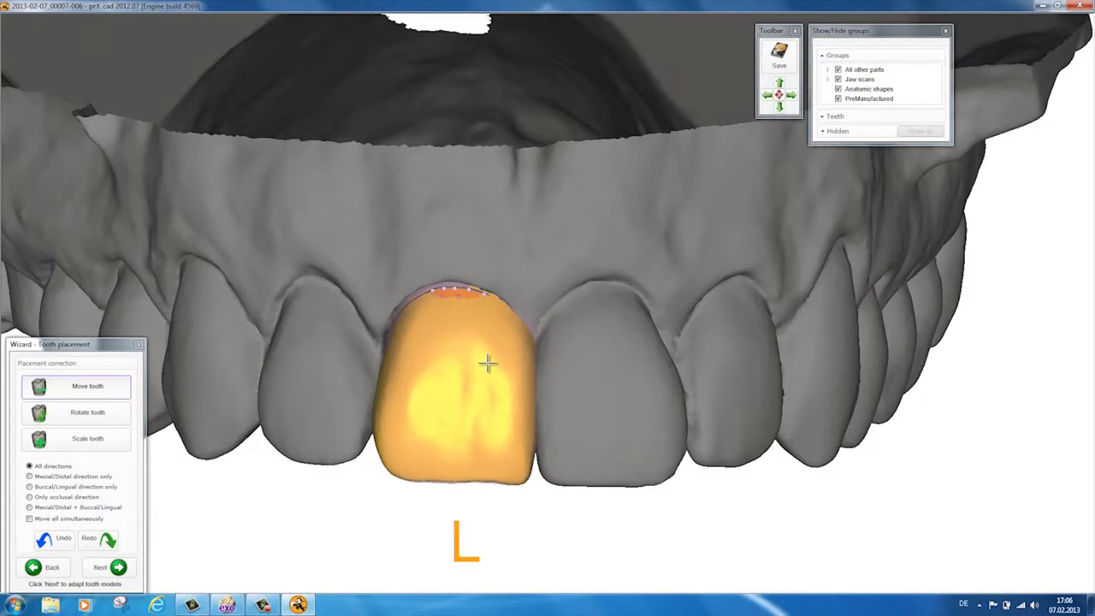
# Step: Fine-adjust the position of the tooth 11 crown within the dental arch as seen from the occlusal side
pyautogui.moveTo(488, 365); pyautogui.dragTo(539, 254, button='right')
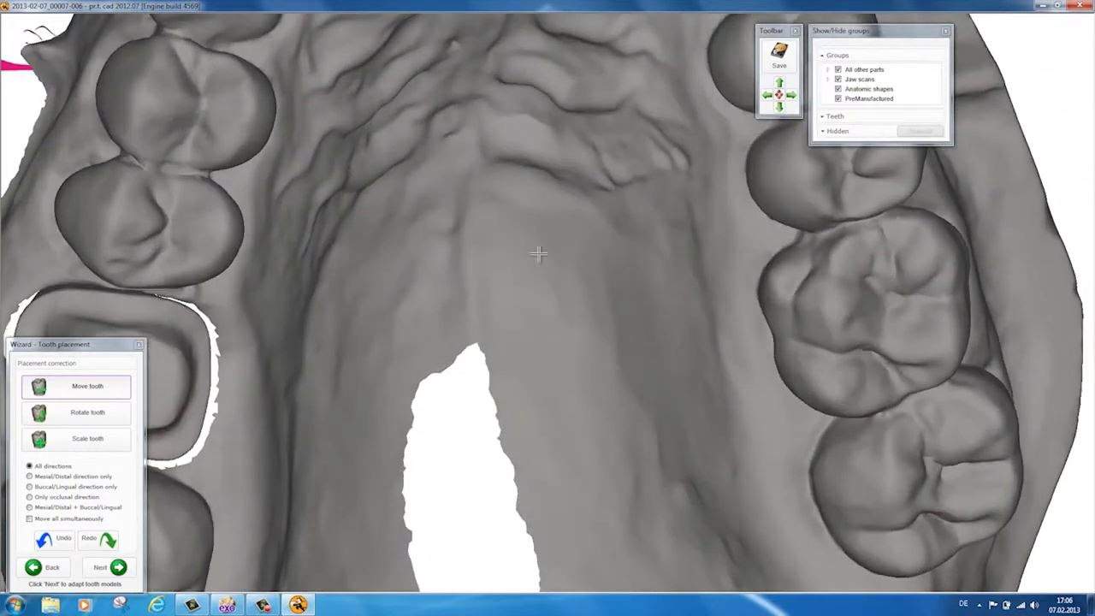
pyautogui.moveTo(512, 178); pyautogui.dragTo(545, 577, button='middle')
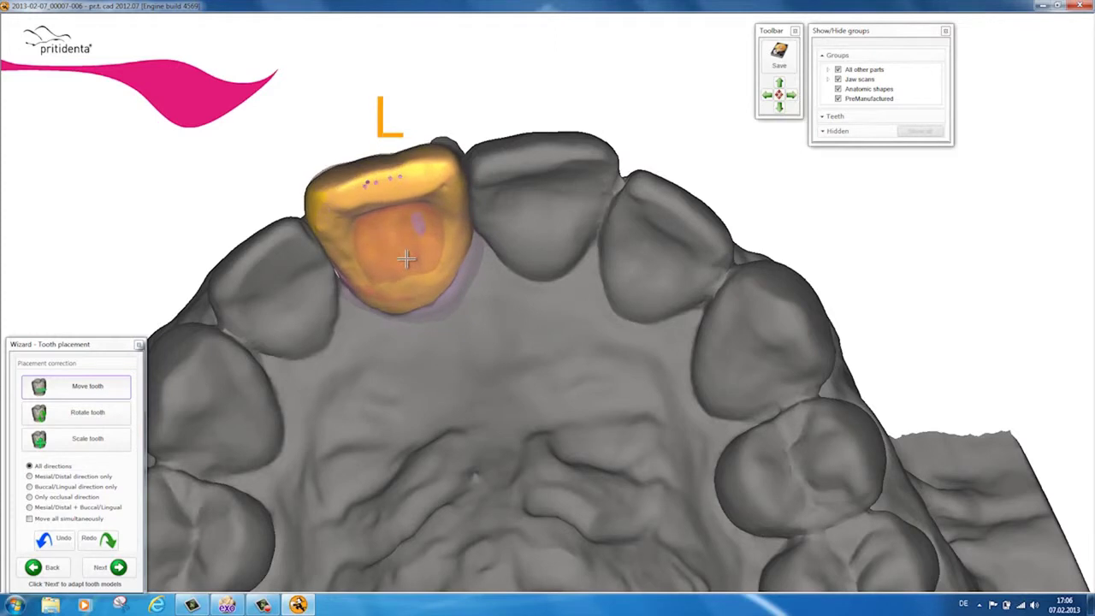
pyautogui.moveTo(408, 256); pyautogui.dragTo(407, 254)
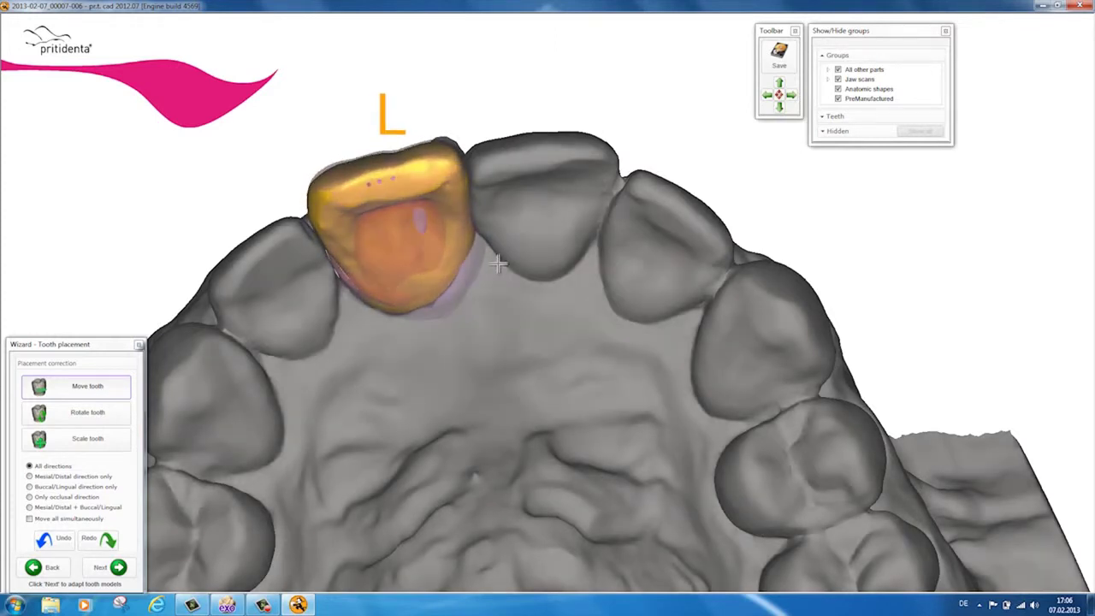
pyautogui.moveTo(498, 262); pyautogui.dragTo(496, 269, button='right')
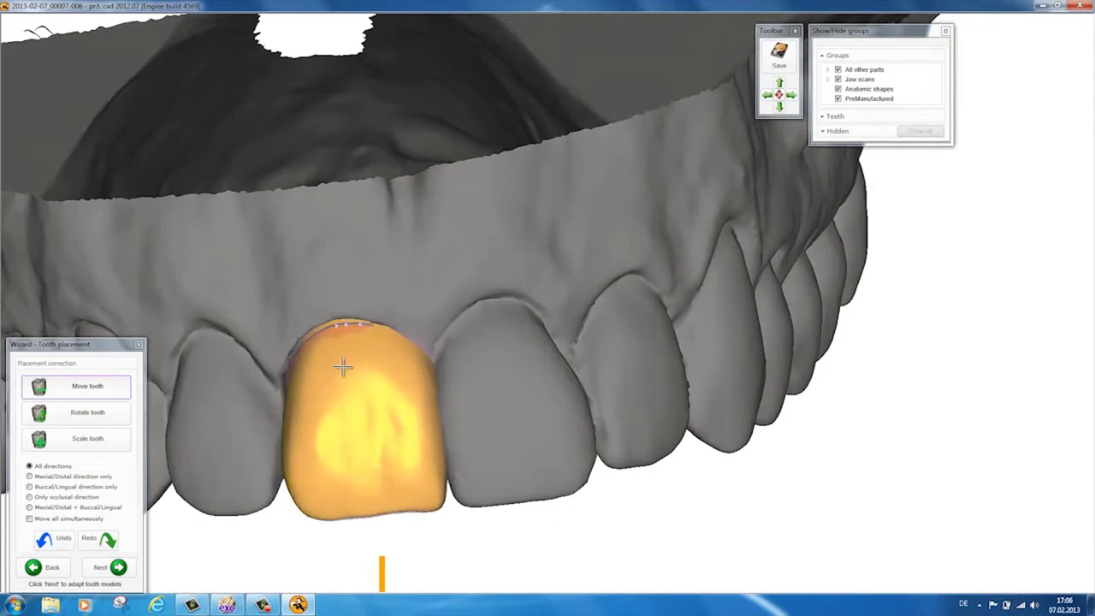
# Step: Nudge the tooth 11 crown from the labial side to cover the margin, and proceed to the freeforming stage
pyautogui.moveTo(342, 366); pyautogui.dragTo(340, 367)
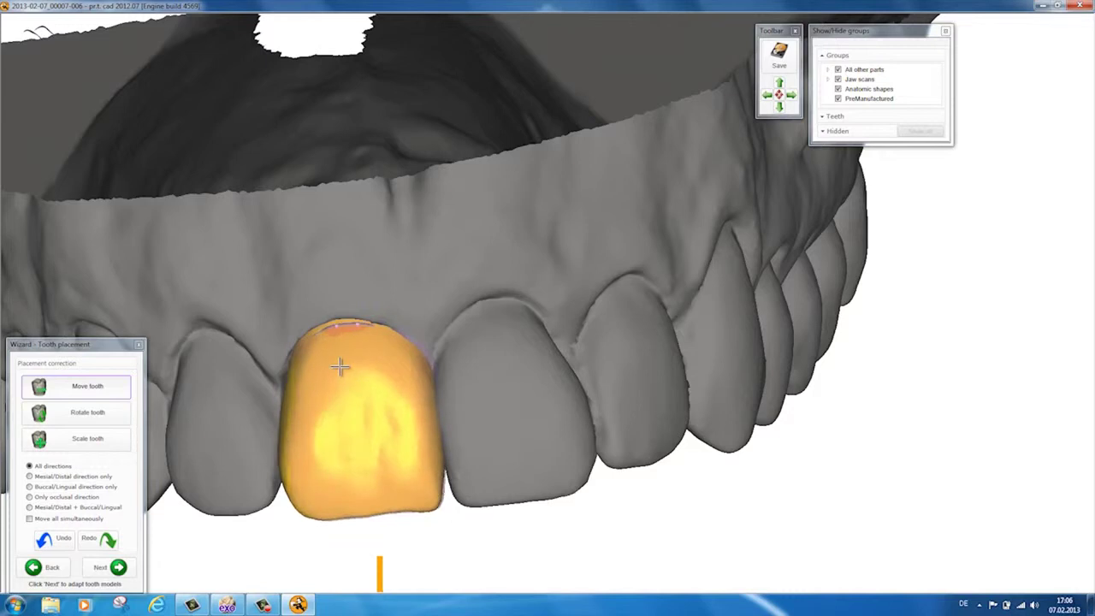
pyautogui.moveTo(340, 366); pyautogui.dragTo(340, 366)
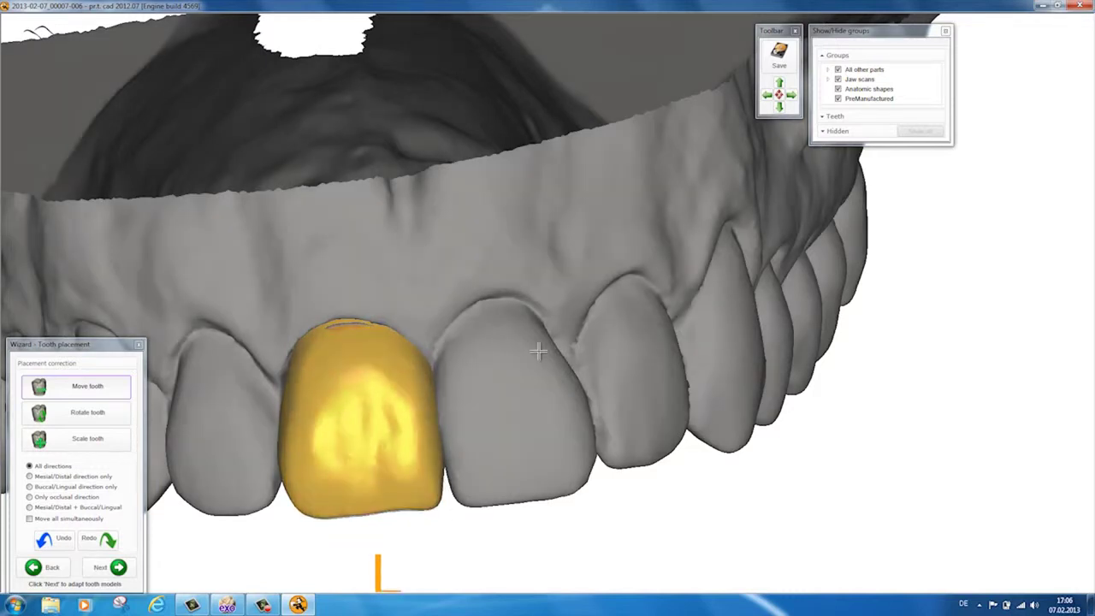
pyautogui.moveTo(538, 351); pyautogui.dragTo(533, 349, button='right')
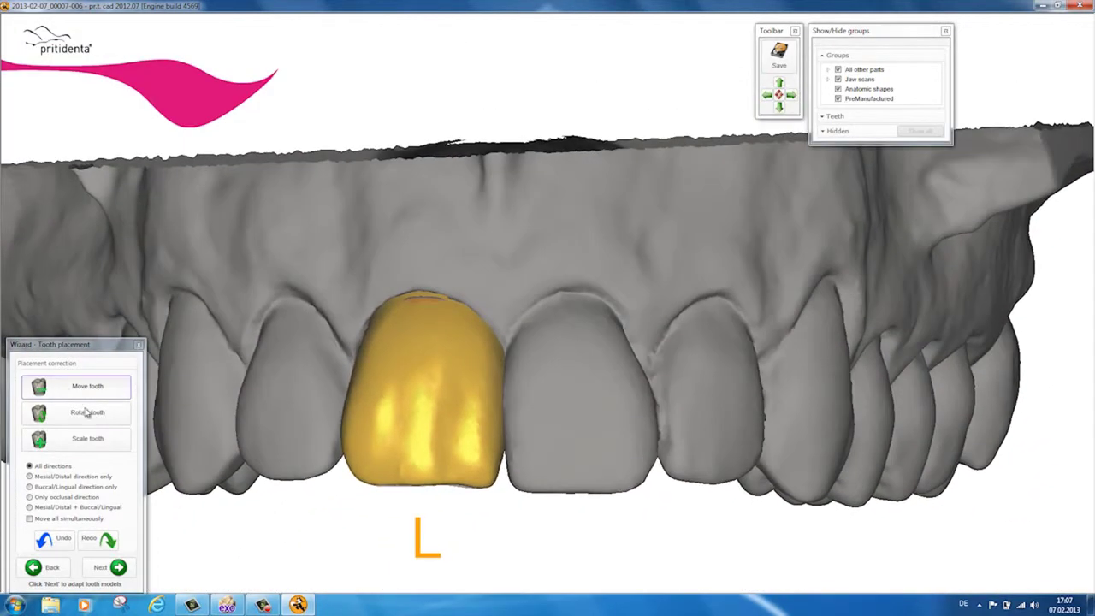
pyautogui.click(100, 568)
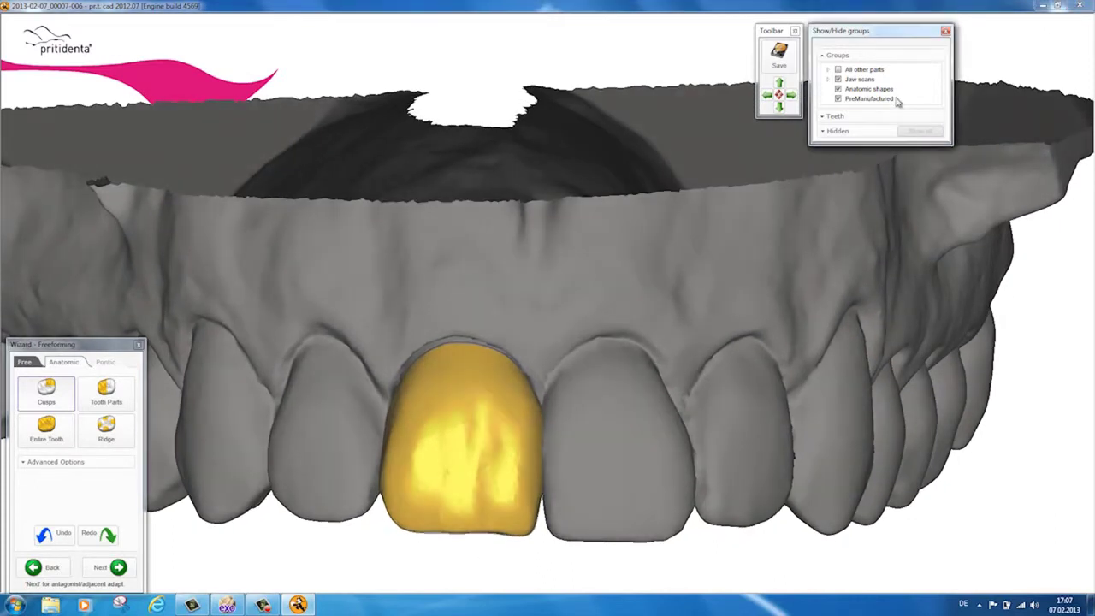
# Step: Reshape the incisal edge of the tooth 11 crown freehand with the Add/Remove brush, using the default brush type
pyautogui.click(885, 99)
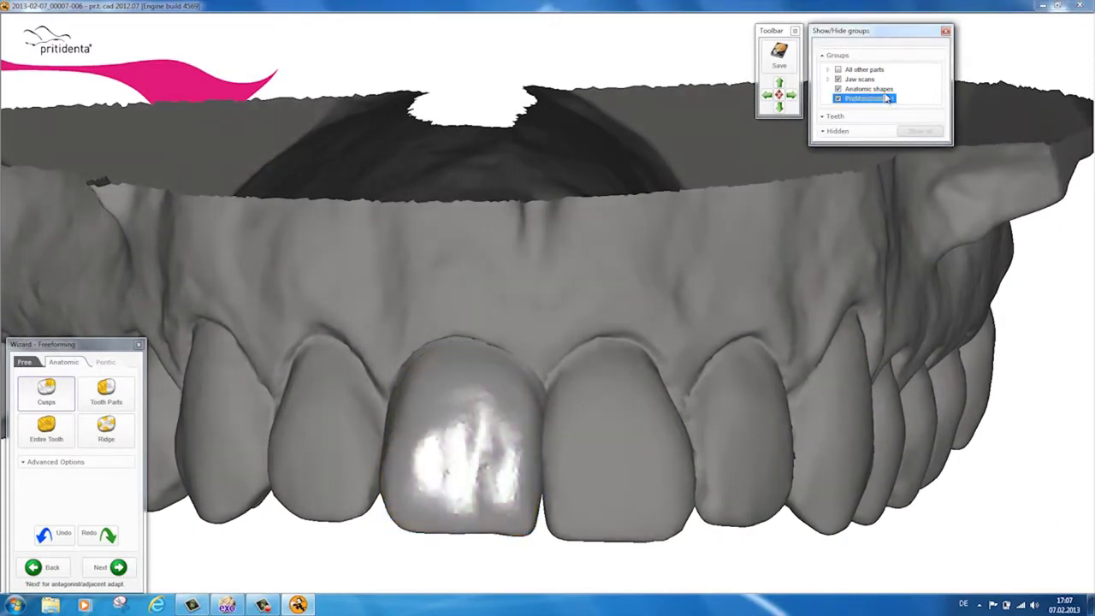
pyautogui.moveTo(536, 386); pyautogui.dragTo(425, 137, button='right')
pyautogui.moveTo(434, 123); pyautogui.dragTo(453, 590, button='middle')
pyautogui.moveTo(457, 577); pyautogui.dragTo(455, 574, button='right')
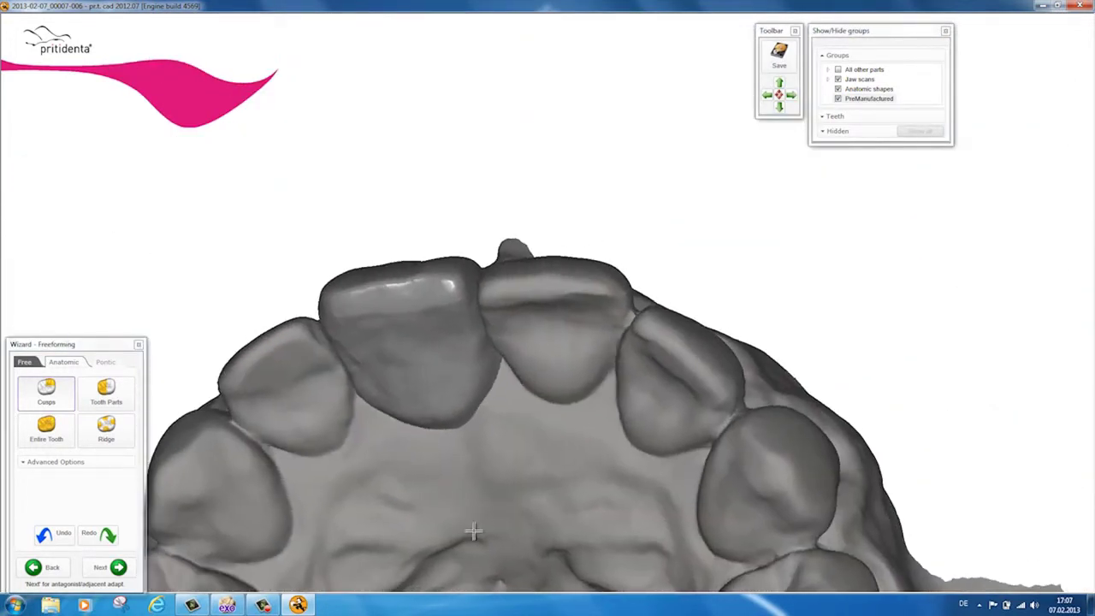
pyautogui.moveTo(474, 532); pyautogui.dragTo(513, 501, button='middle')
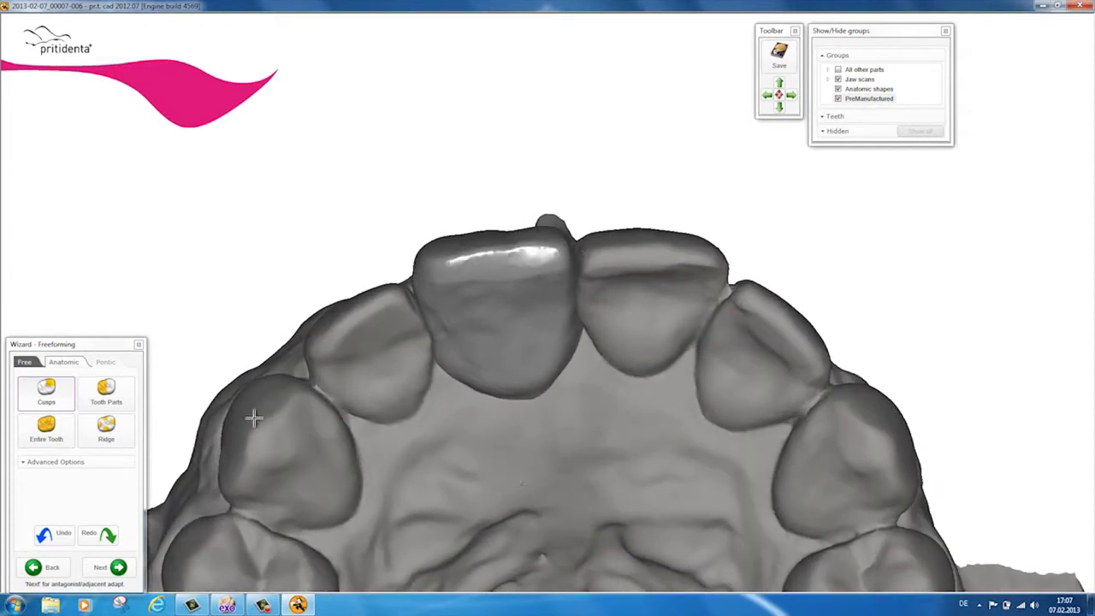
pyautogui.click(28, 364)
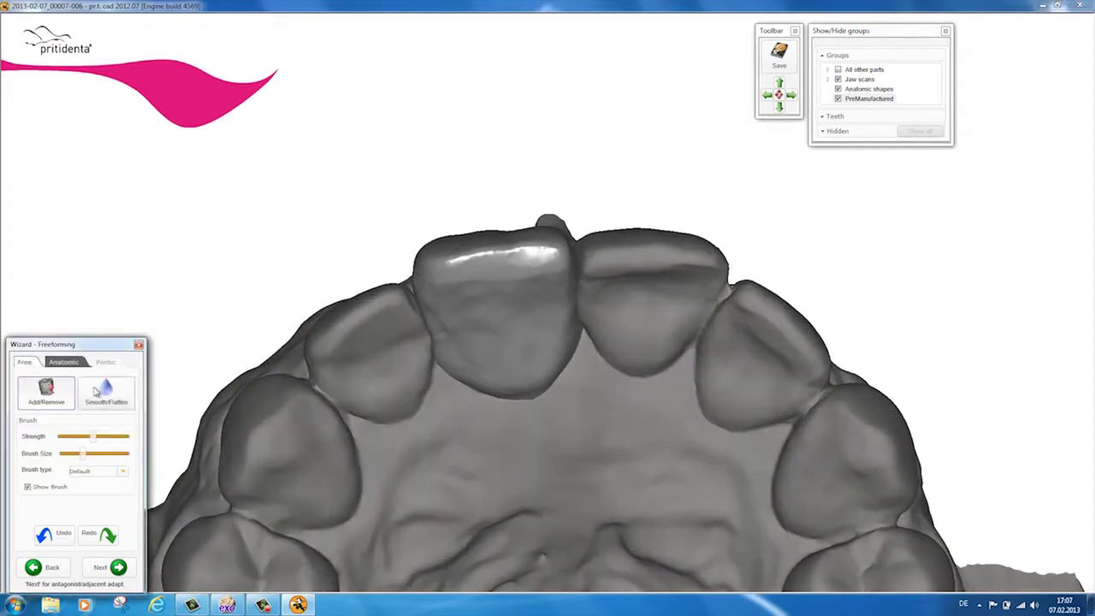
pyautogui.click(61, 393)
pyautogui.moveTo(440, 267)
pyautogui.mouseDown()
pyautogui.moveTo(551, 225)
pyautogui.moveTo(426, 258)
pyautogui.mouseUp()
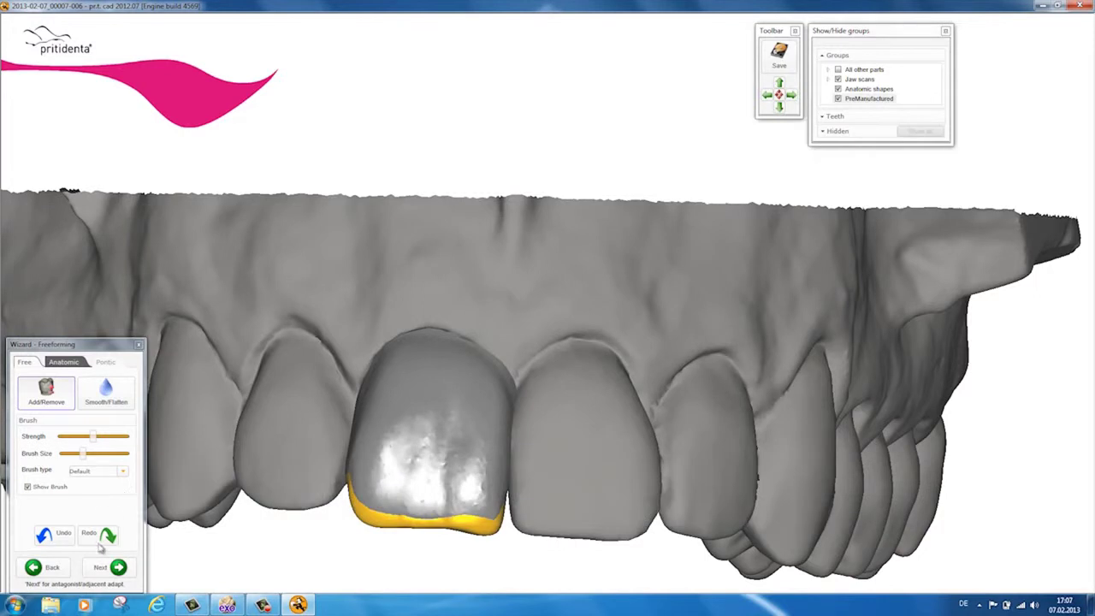
# Step: Cut the crown's intersections with the adjacent teeth, and merge it into the restoration to complete the wizard
pyautogui.click(100, 568)
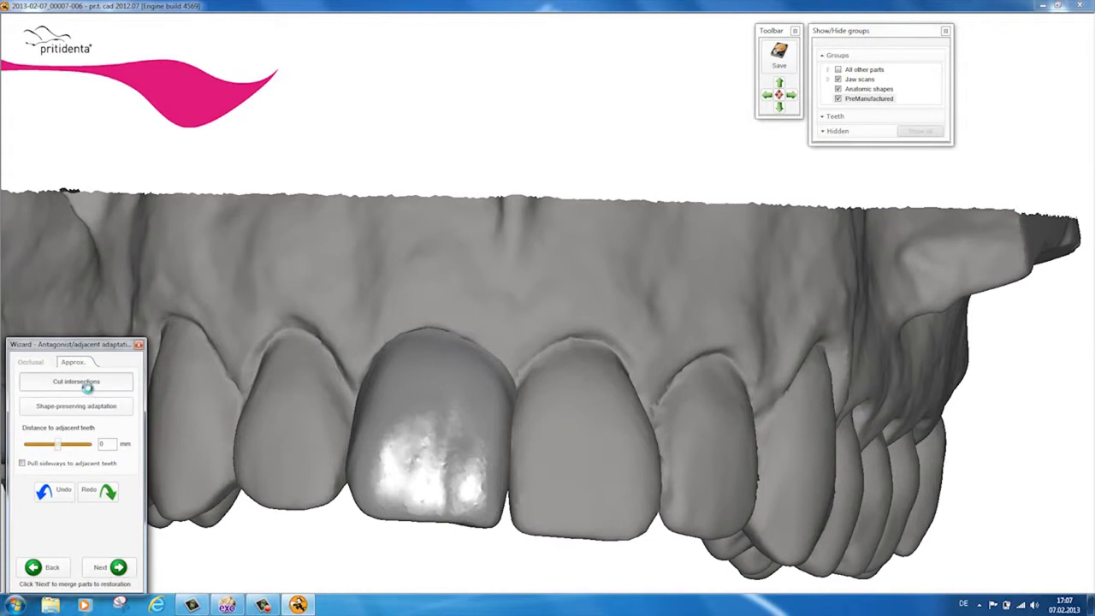
pyautogui.click(100, 568)
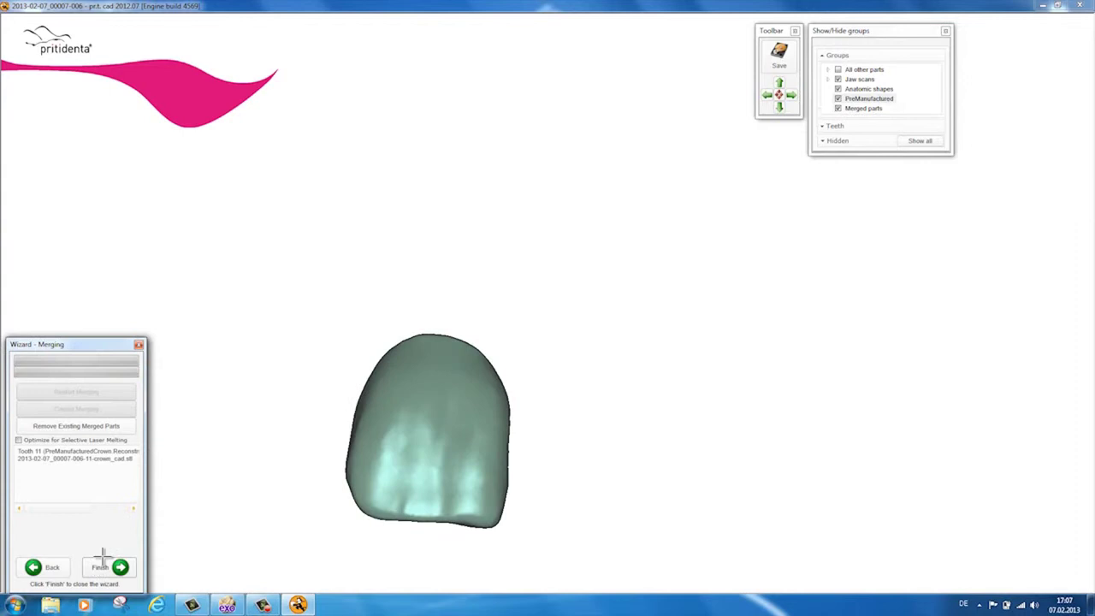
pyautogui.moveTo(435, 392); pyautogui.dragTo(482, 281, button='middle')
pyautogui.moveTo(519, 316); pyautogui.dragTo(488, 328, button='right')
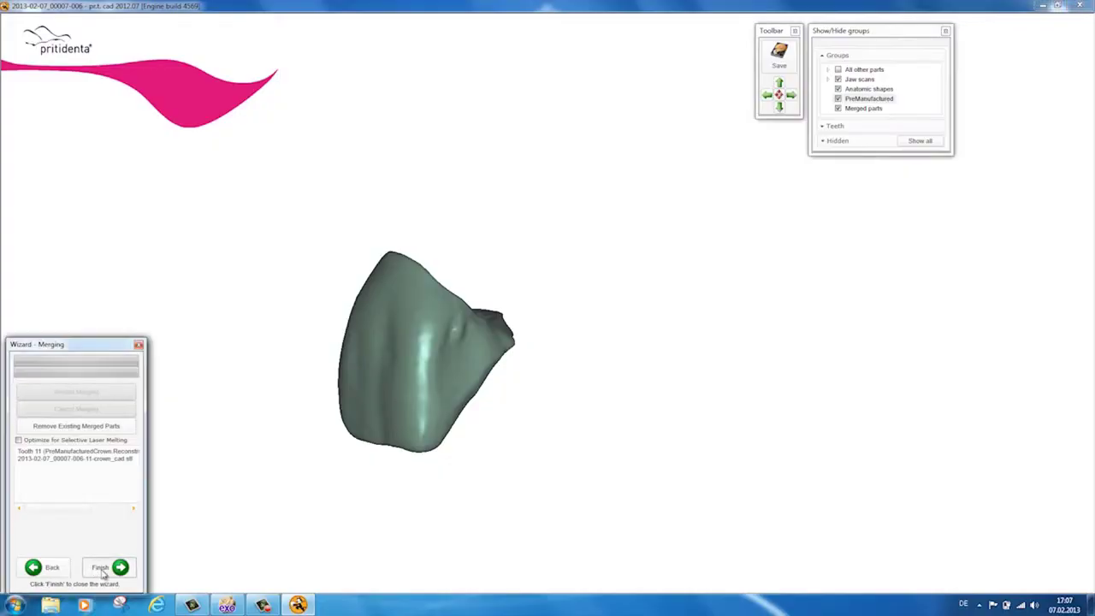
pyautogui.click(101, 568)
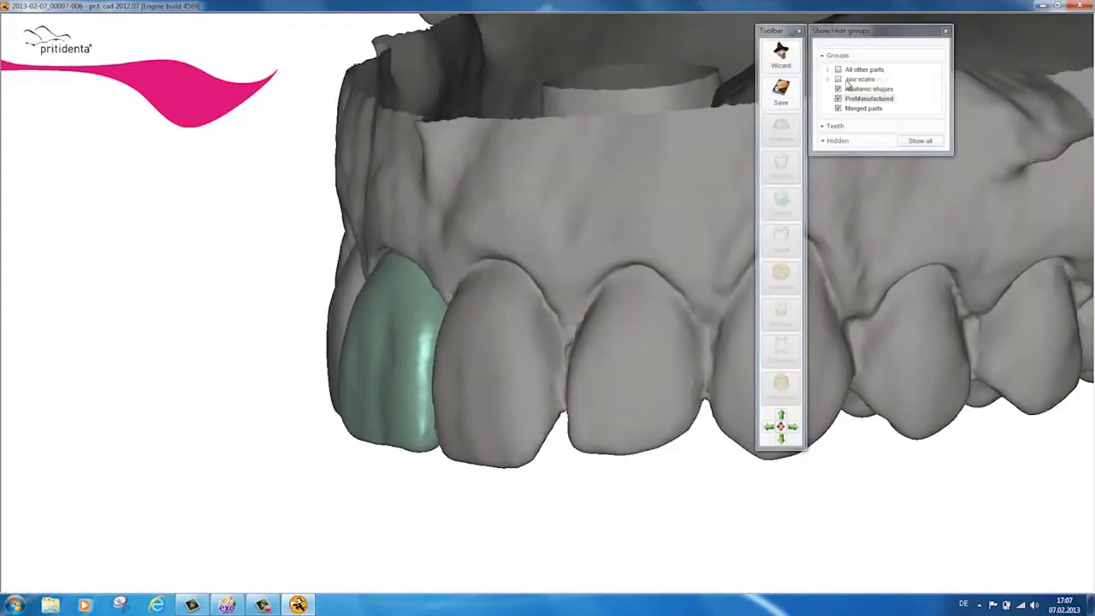
# Step: Hide the jaw scans and open the merged tooth 11 reconstruction for freeforming
pyautogui.click(868, 98)
pyautogui.rightClick(616, 317)
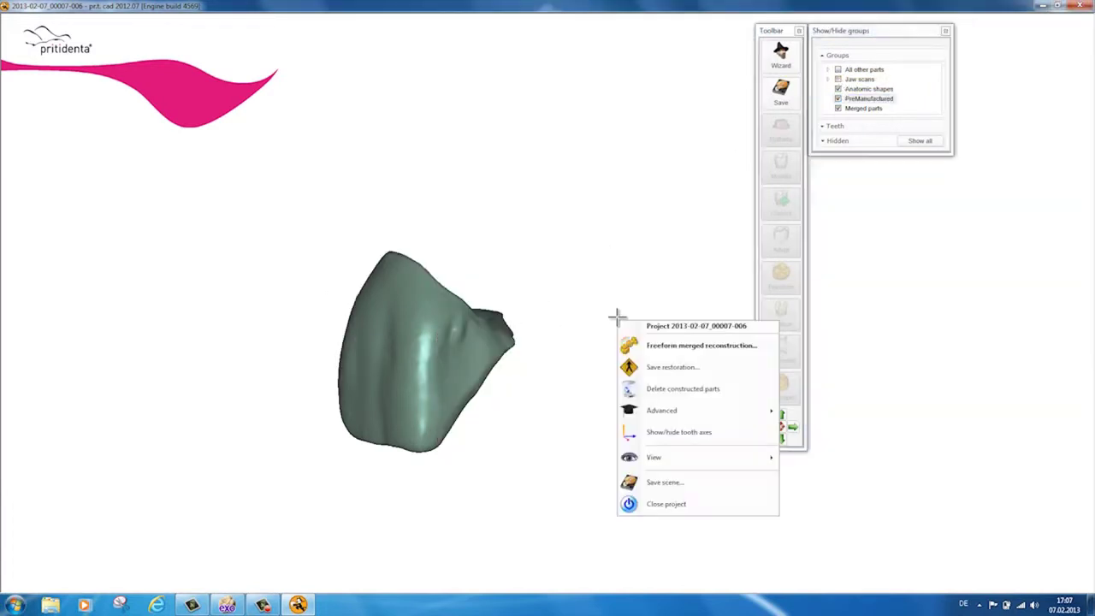
pyautogui.click(671, 345)
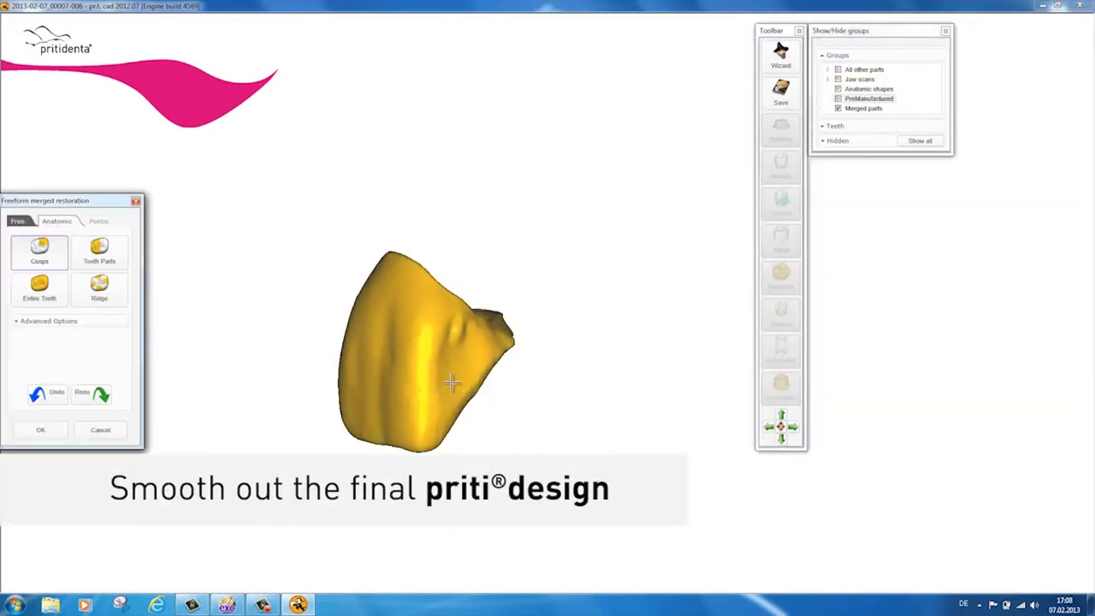
# Step: Smooth the side and remaining surfaces of the merged tooth 11 crown with the free Smooth/Flatten brush
pyautogui.click(19, 222)
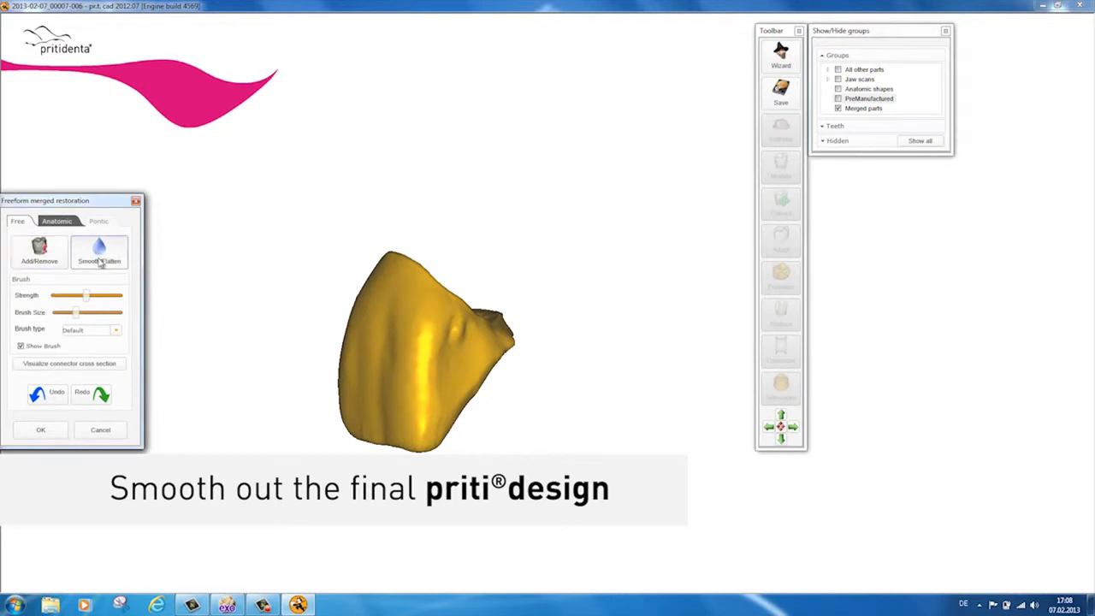
pyautogui.click(100, 257)
pyautogui.moveTo(427, 405); pyautogui.dragTo(435, 357)
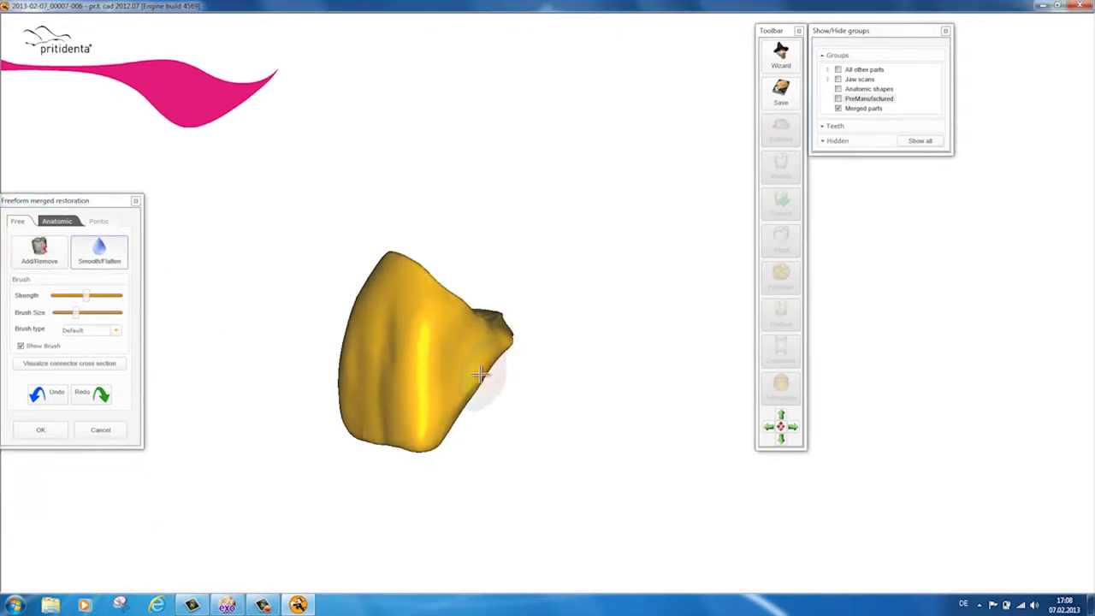
pyautogui.moveTo(499, 343); pyautogui.dragTo(431, 353, button='right')
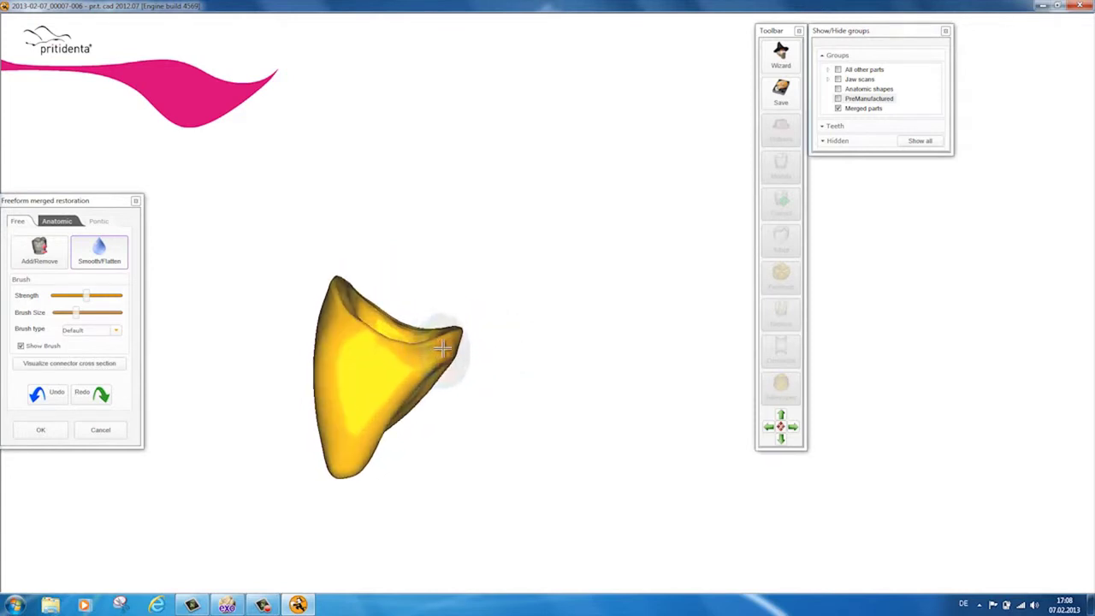
pyautogui.moveTo(535, 378); pyautogui.dragTo(577, 223, button='right')
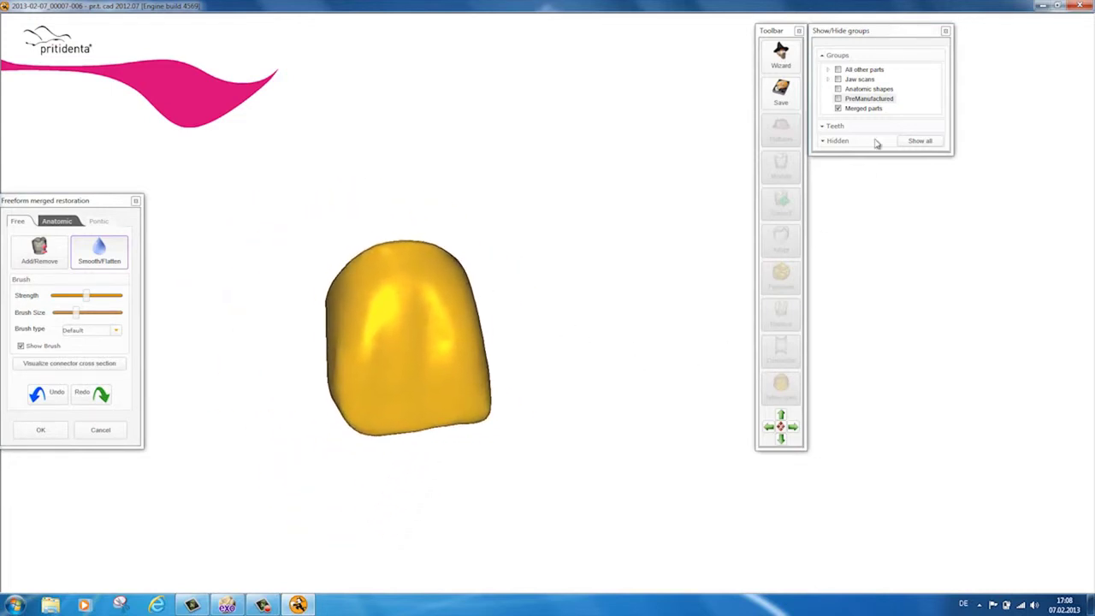
# Step: Check the smoothed crown against the jaw scans from several sides, and save the freeforming modifications
pyautogui.click(846, 79)
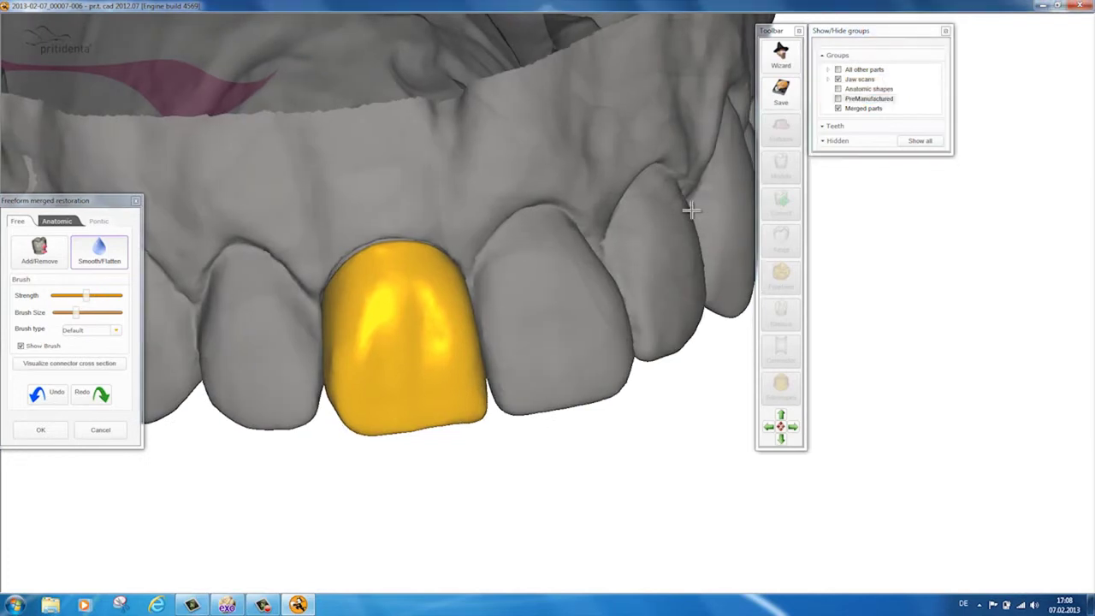
pyautogui.scroll(2, 693, 211)
pyautogui.moveTo(649, 234); pyautogui.dragTo(609, 251, button='right')
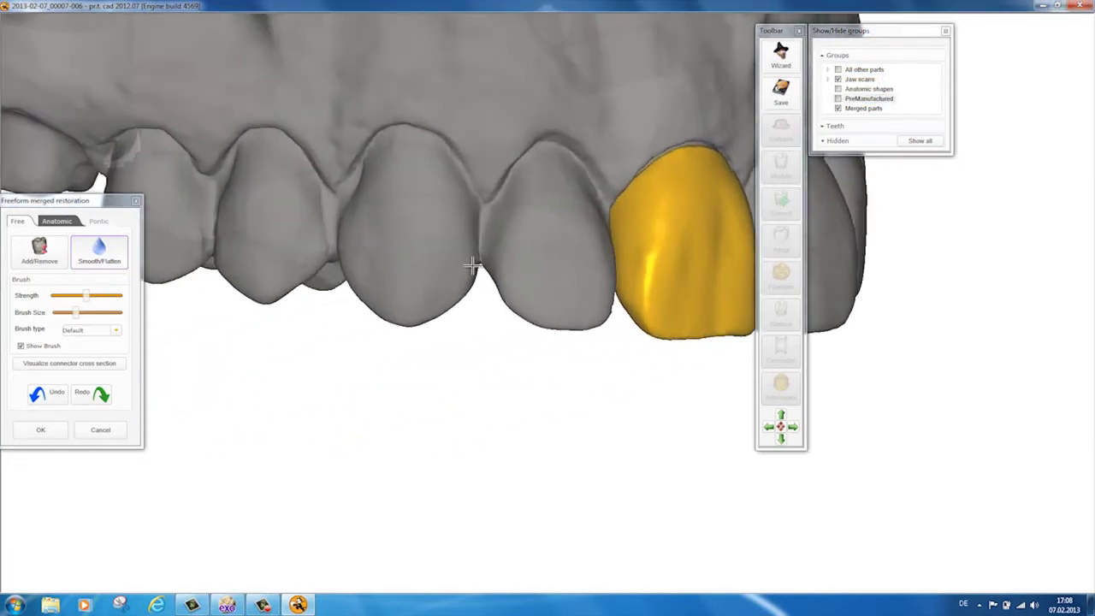
pyautogui.moveTo(473, 265); pyautogui.dragTo(230, 340, button='middle')
pyautogui.moveTo(261, 317); pyautogui.dragTo(255, 319, button='right')
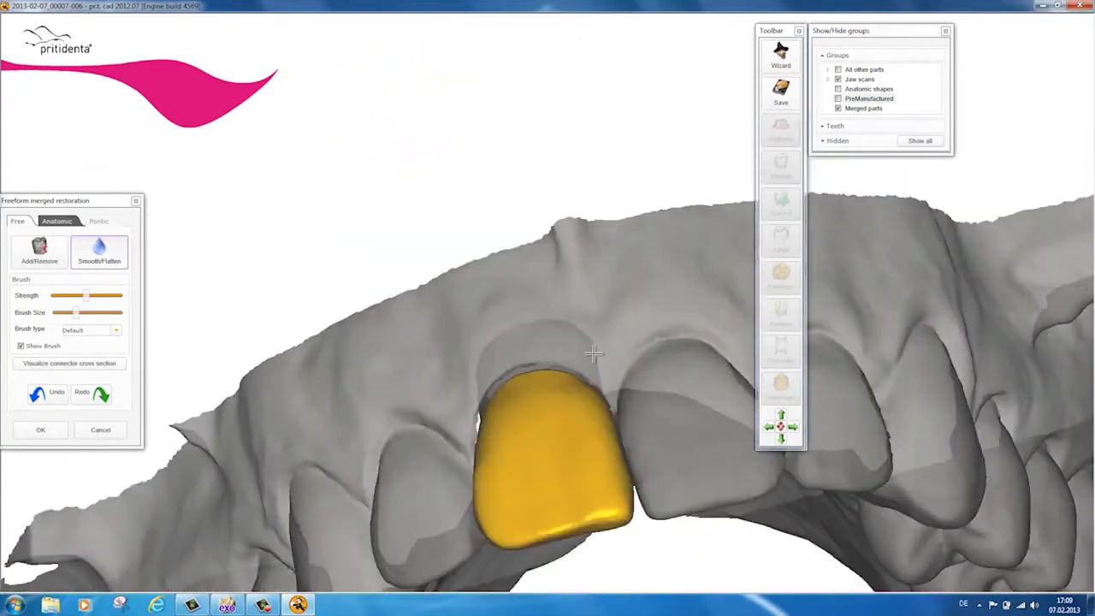
pyautogui.moveTo(593, 353); pyautogui.dragTo(496, 155, button='right')
pyautogui.moveTo(564, 202); pyautogui.dragTo(433, 209, button='right')
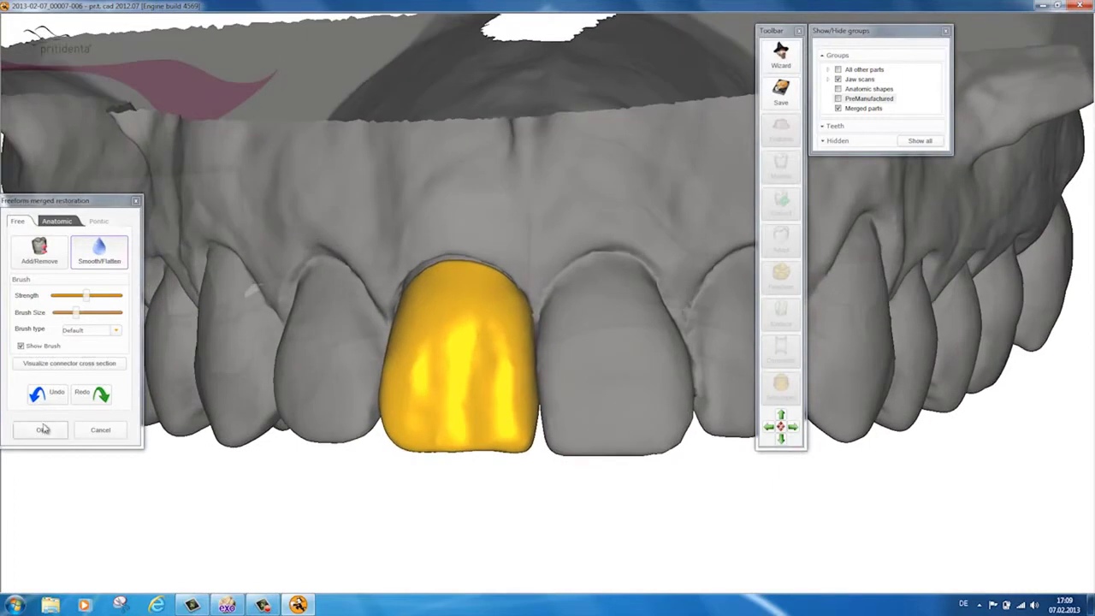
pyautogui.click(43, 429)
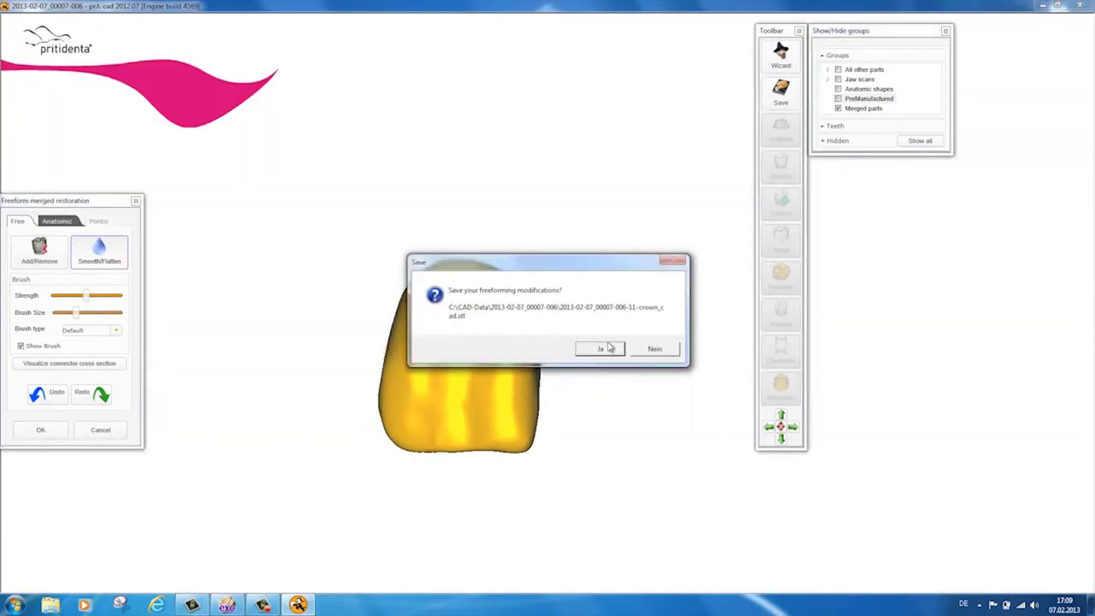
pyautogui.click(609, 348)
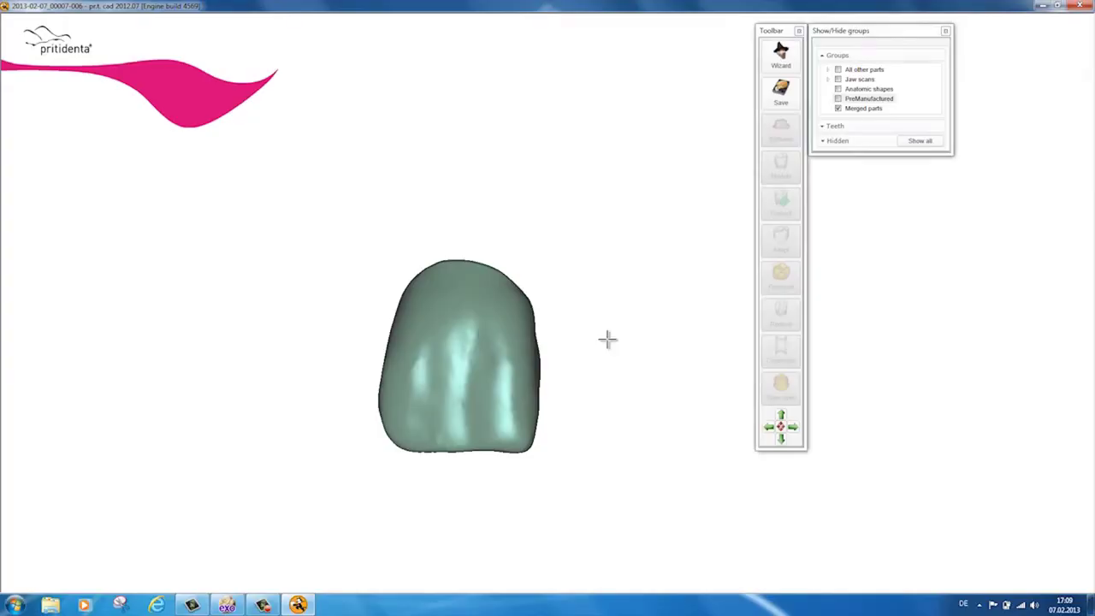